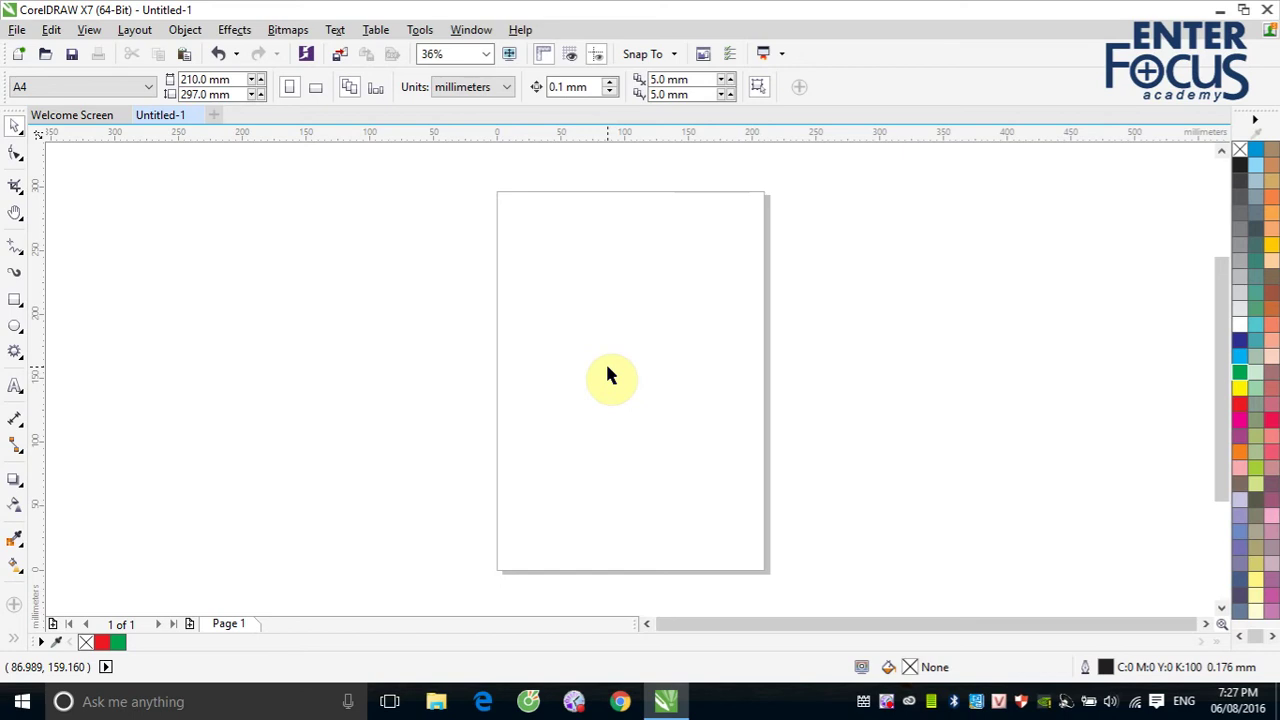
Draw a rectangle about 85 × 68 mm on the upper half of the page and fill it with green (C60 M0 Y60 K20)
click(15, 299)
drag(537, 285, 650, 375)
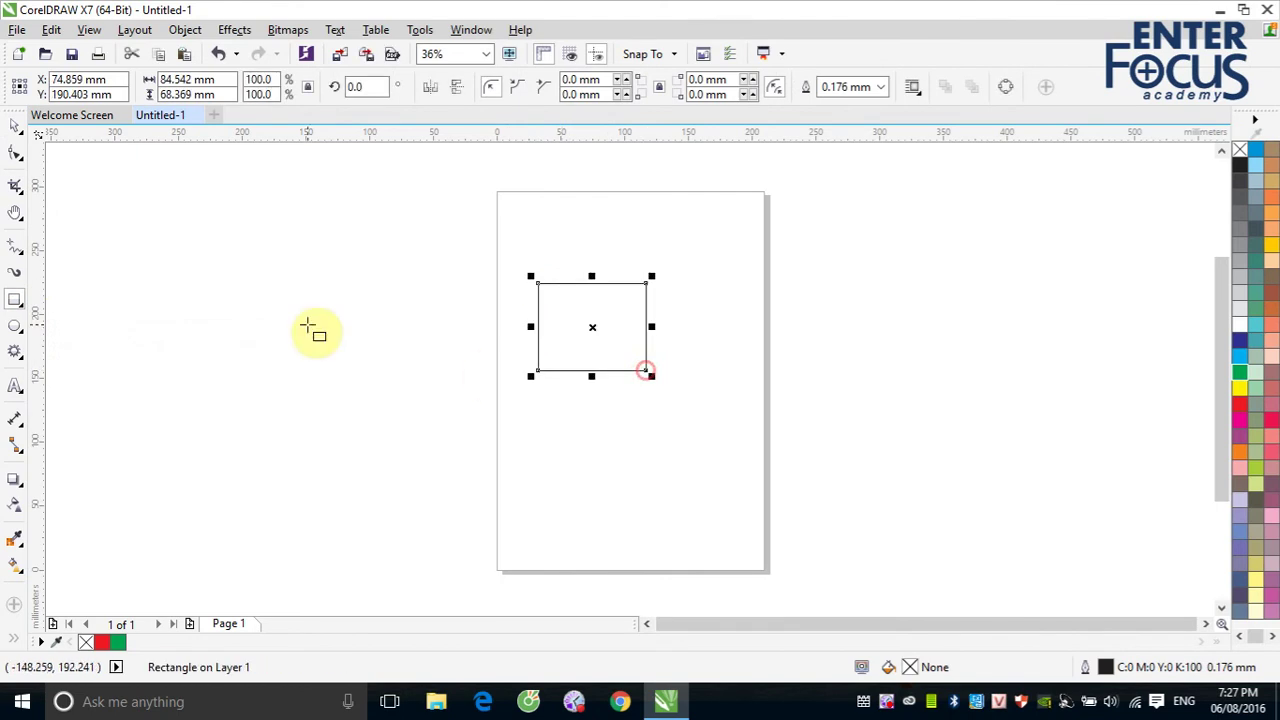
click(16, 128)
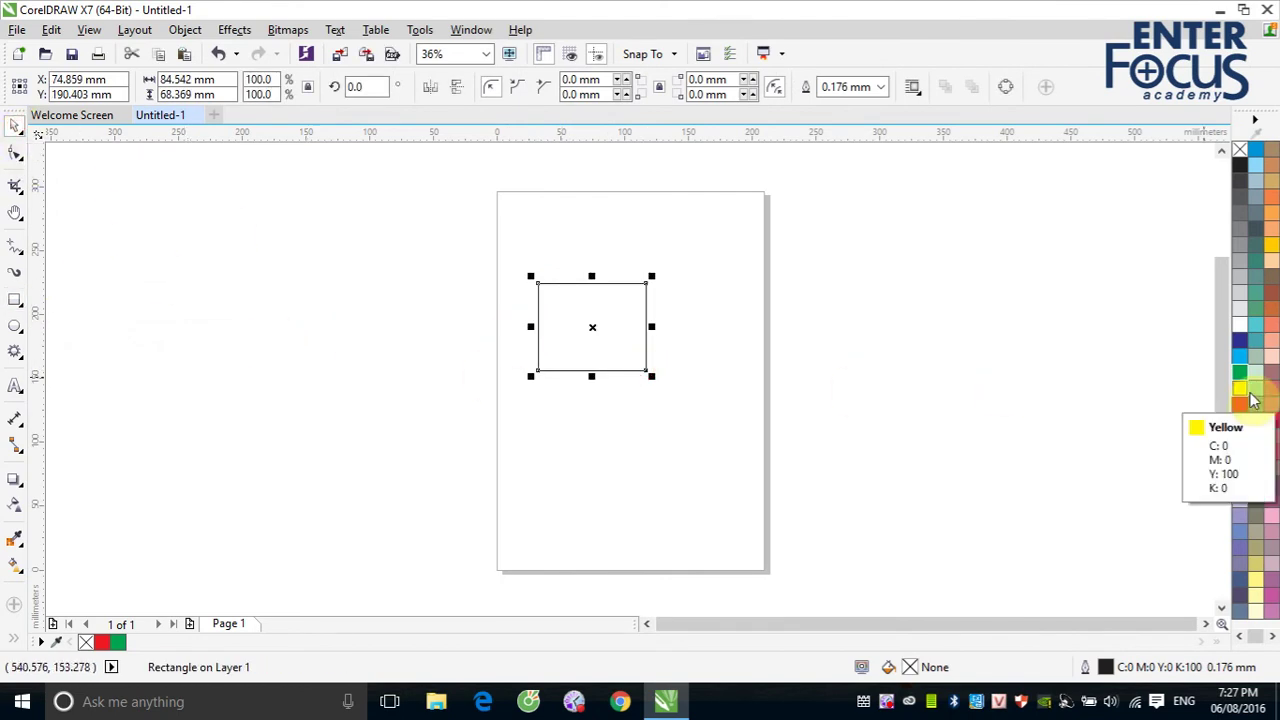
click(1256, 313)
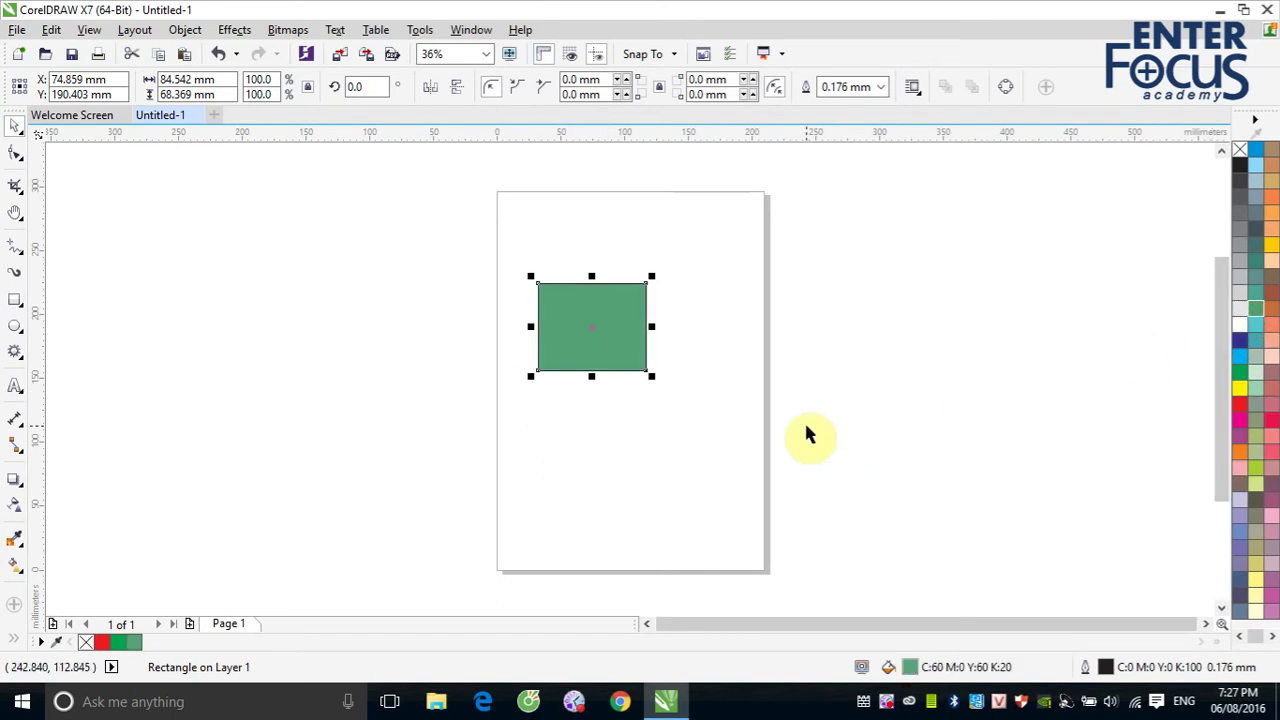
click(900, 290)
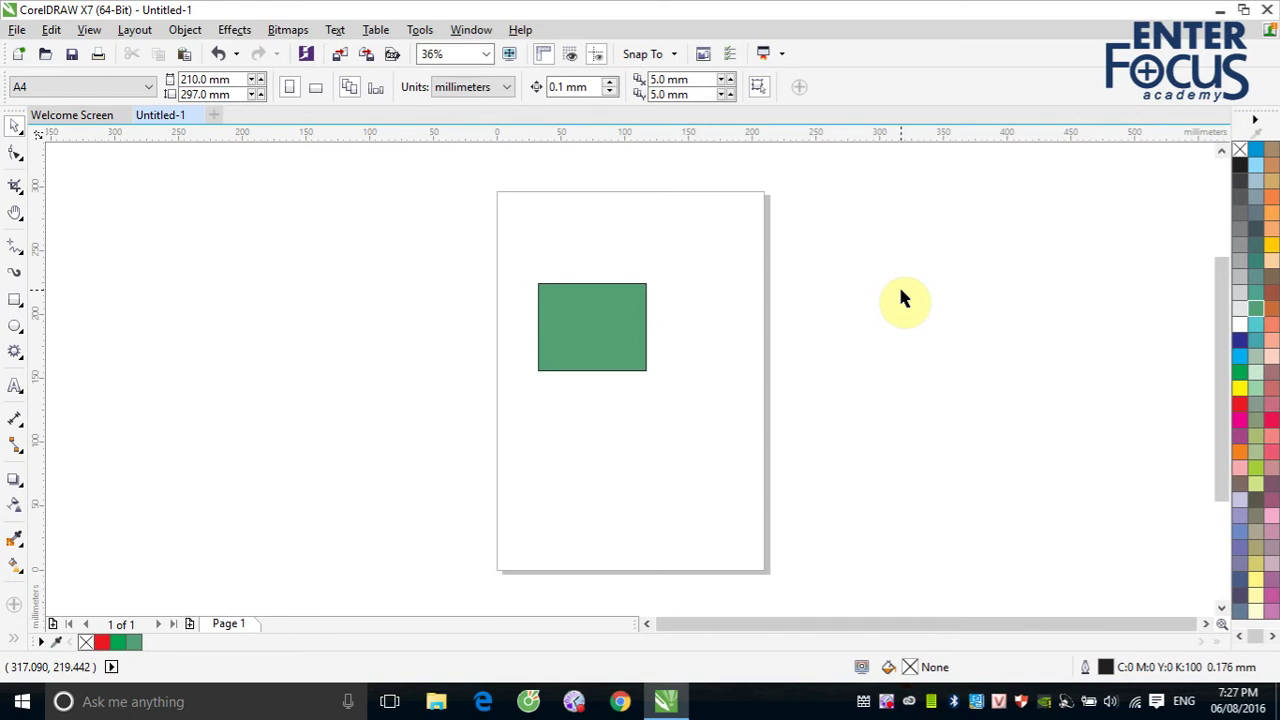
Draw four unfilled rectangles around the green one: one above it about 53 × 43 mm, one beside it and two below
click(15, 299)
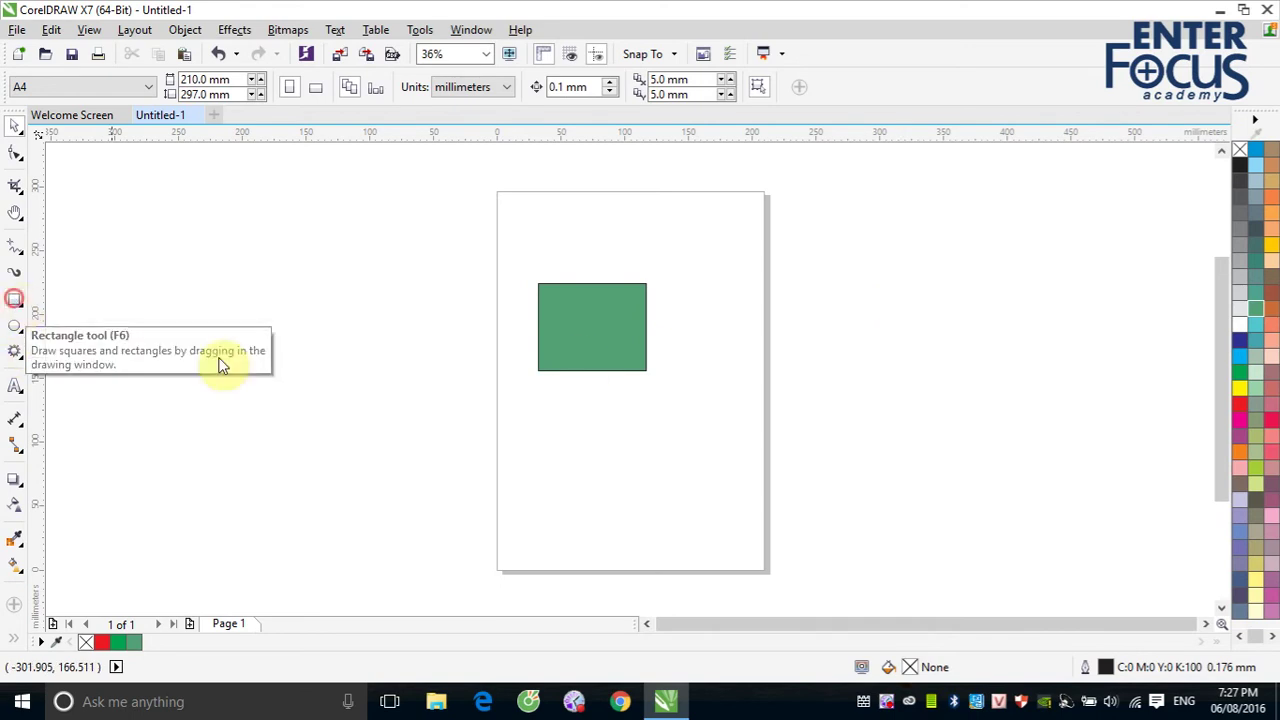
drag(526, 415, 628, 492)
drag(678, 412, 756, 469)
drag(687, 284, 755, 344)
drag(598, 204, 666, 259)
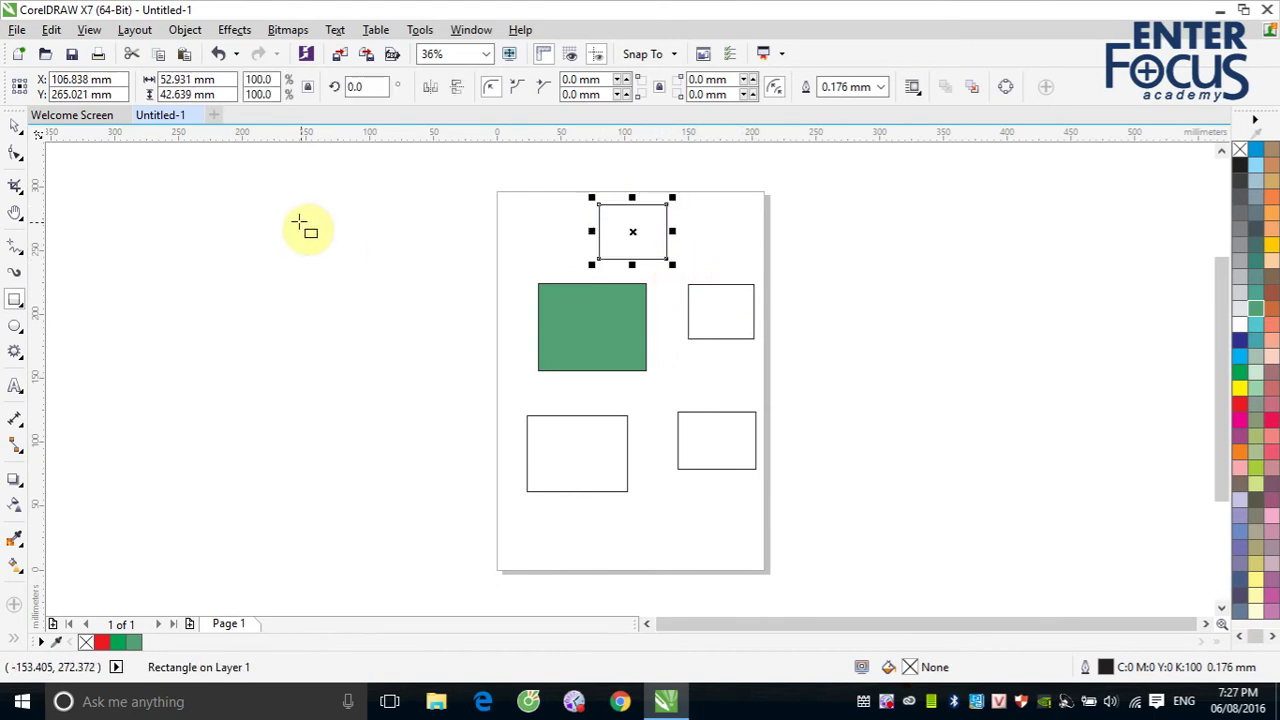
click(14, 125)
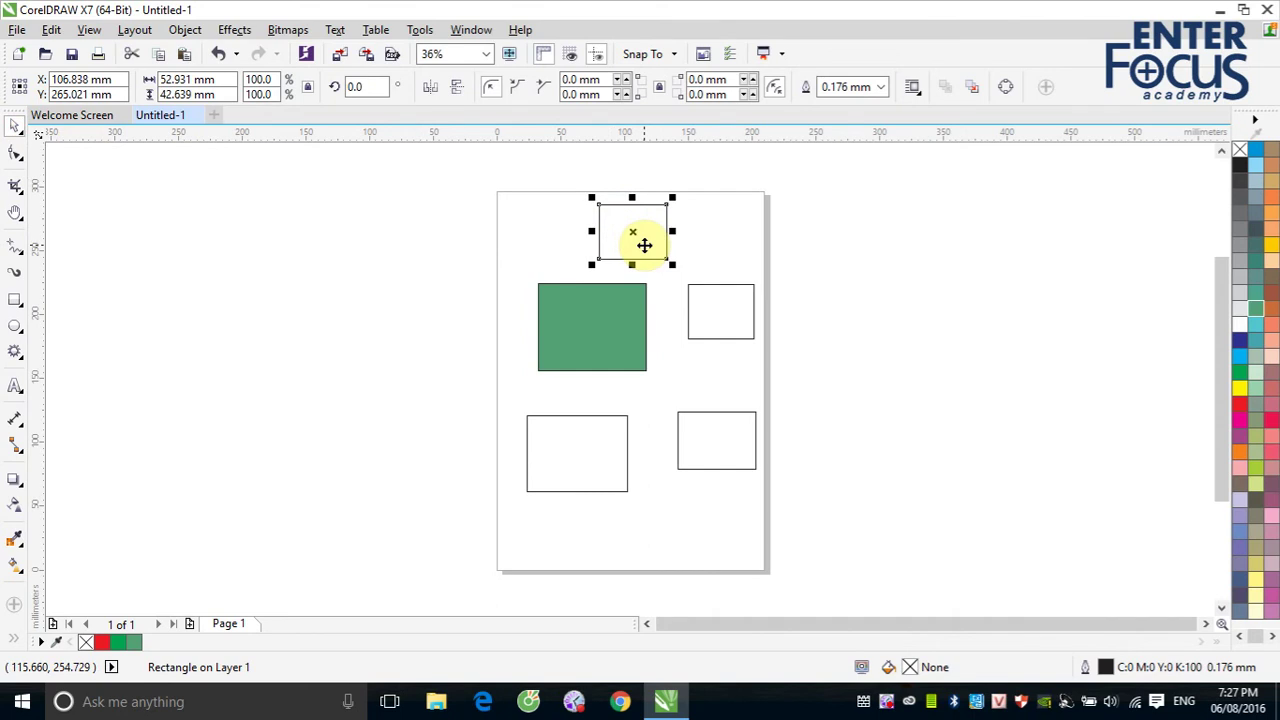
click(886, 286)
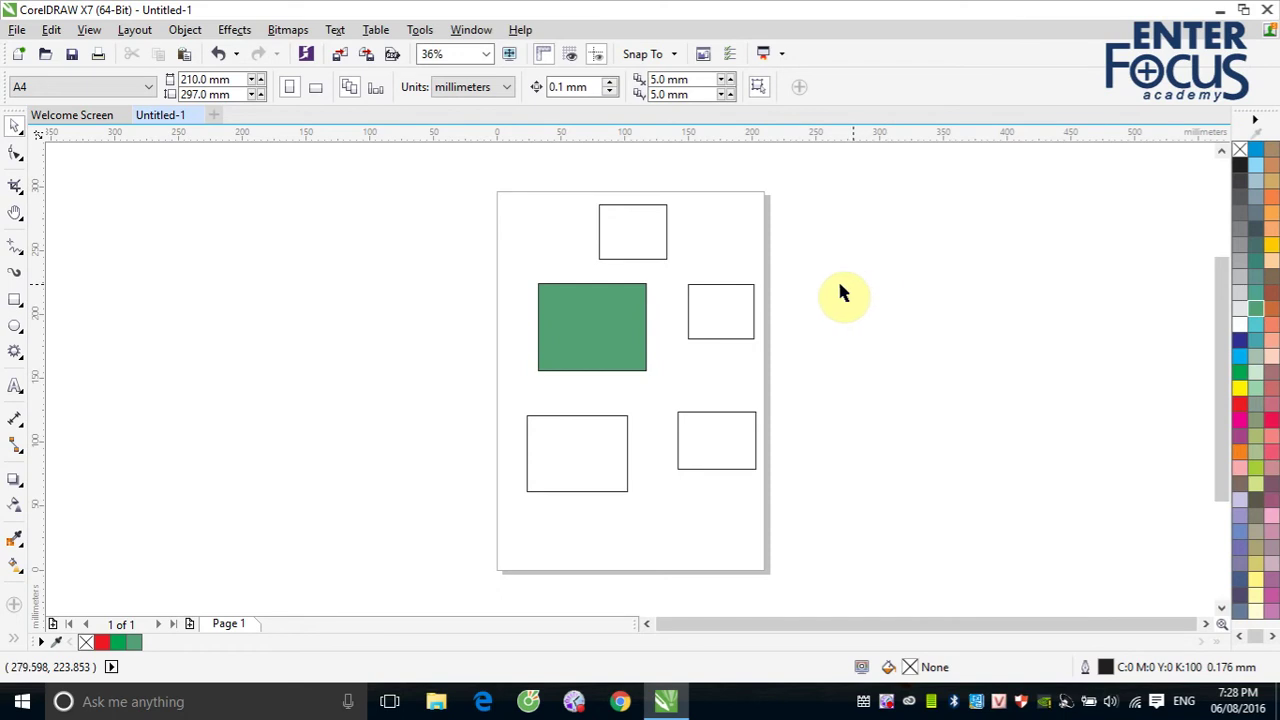
With no object selected, set the document's default fill for Graphic objects to Yellow
click(651, 259)
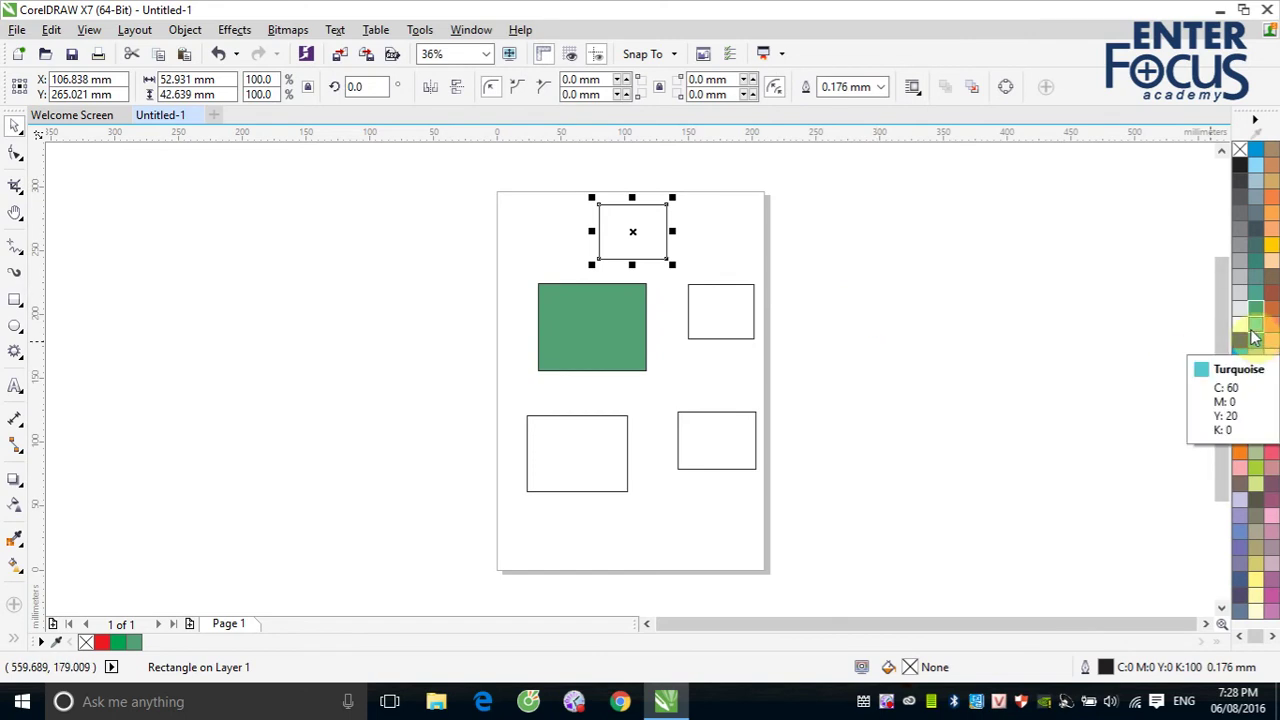
click(873, 299)
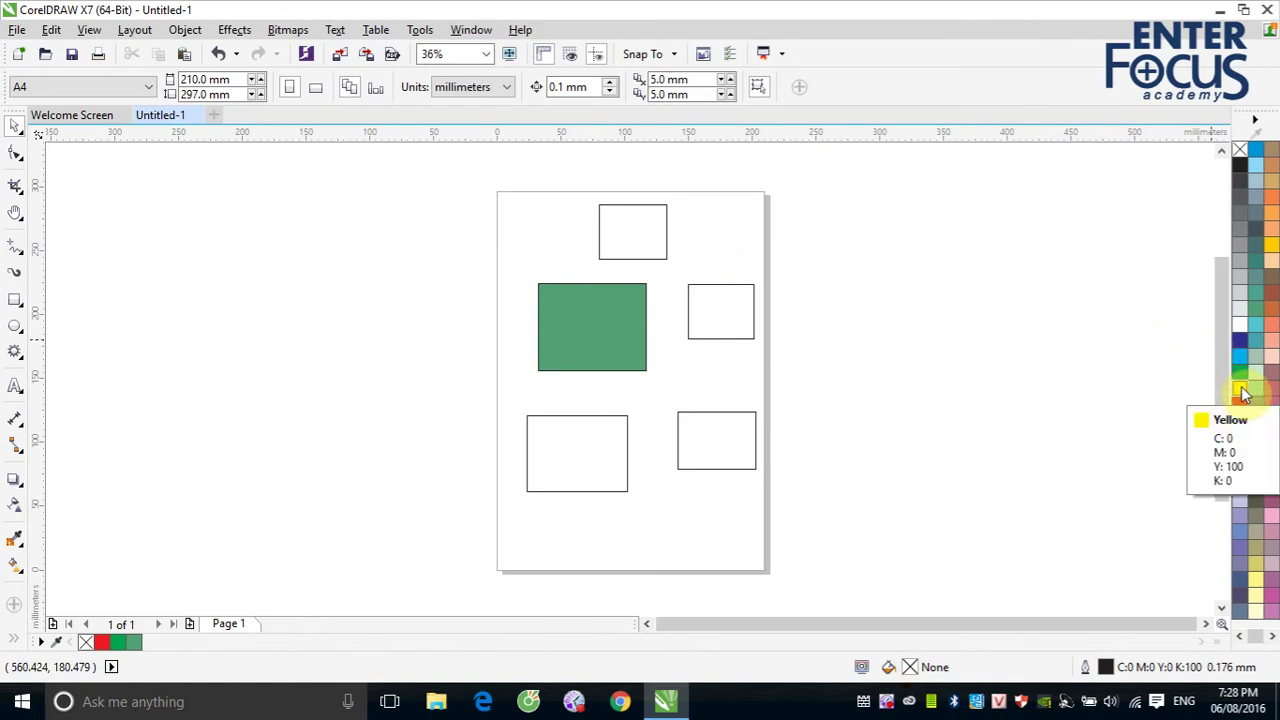
click(1240, 391)
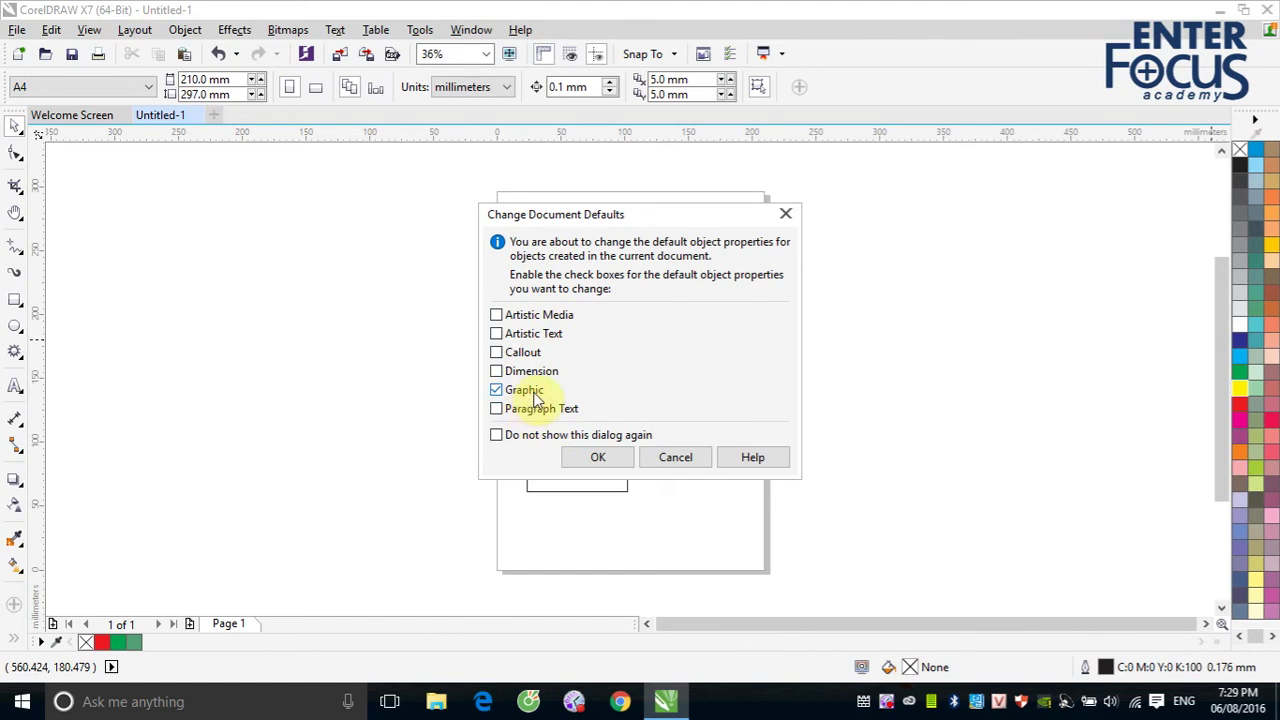
click(592, 462)
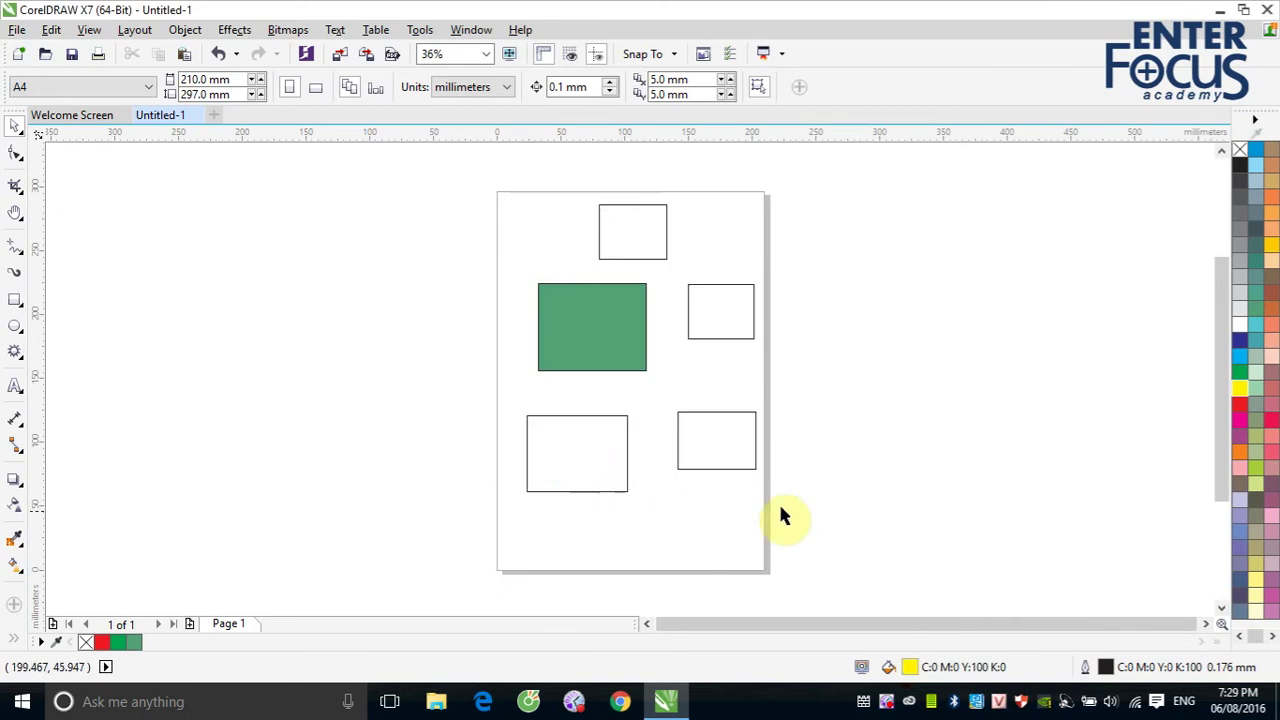
Draw four rectangles of different sizes to the right of the page, the lower right one about 68 × 74 mm
click(16, 303)
mouse_move(789, 258)
mouse_down()
mouse_move(840, 305)
mouse_move(1003, 391)
mouse_up()
mouse_move(799, 386)
mouse_down()
mouse_move(863, 463)
mouse_move(1000, 528)
mouse_move(990, 523)
mouse_up()
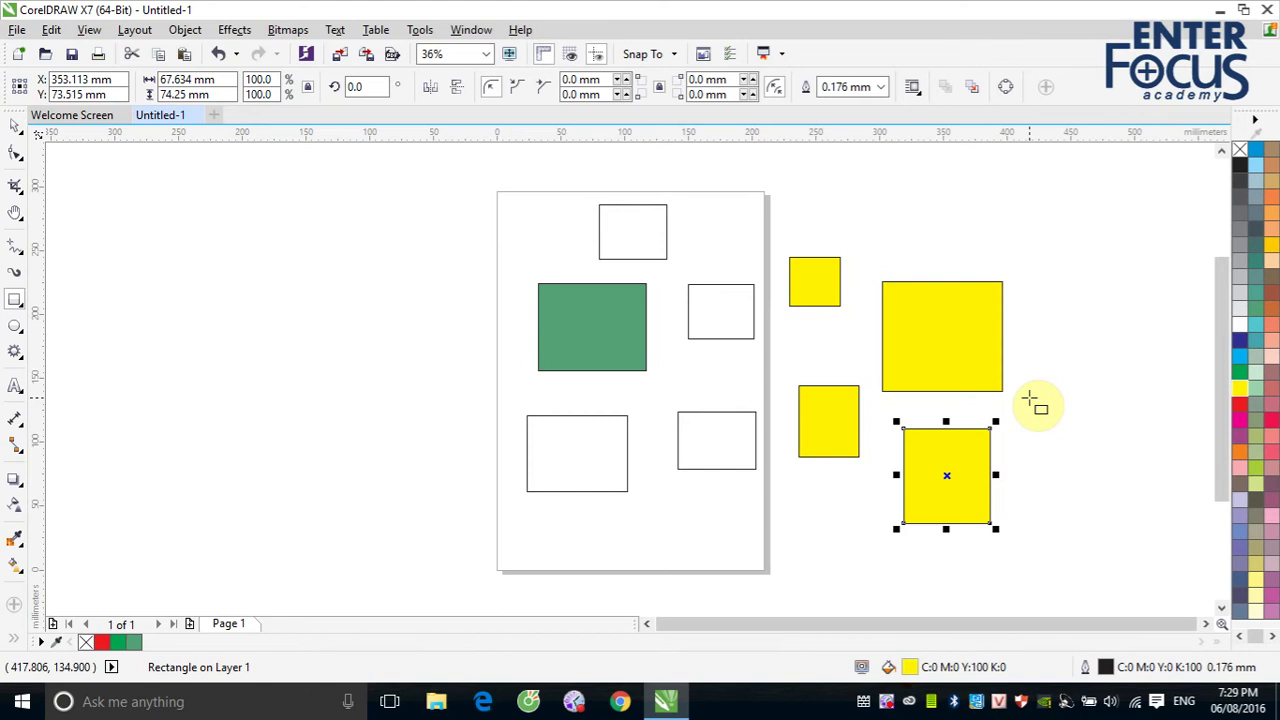
click(16, 130)
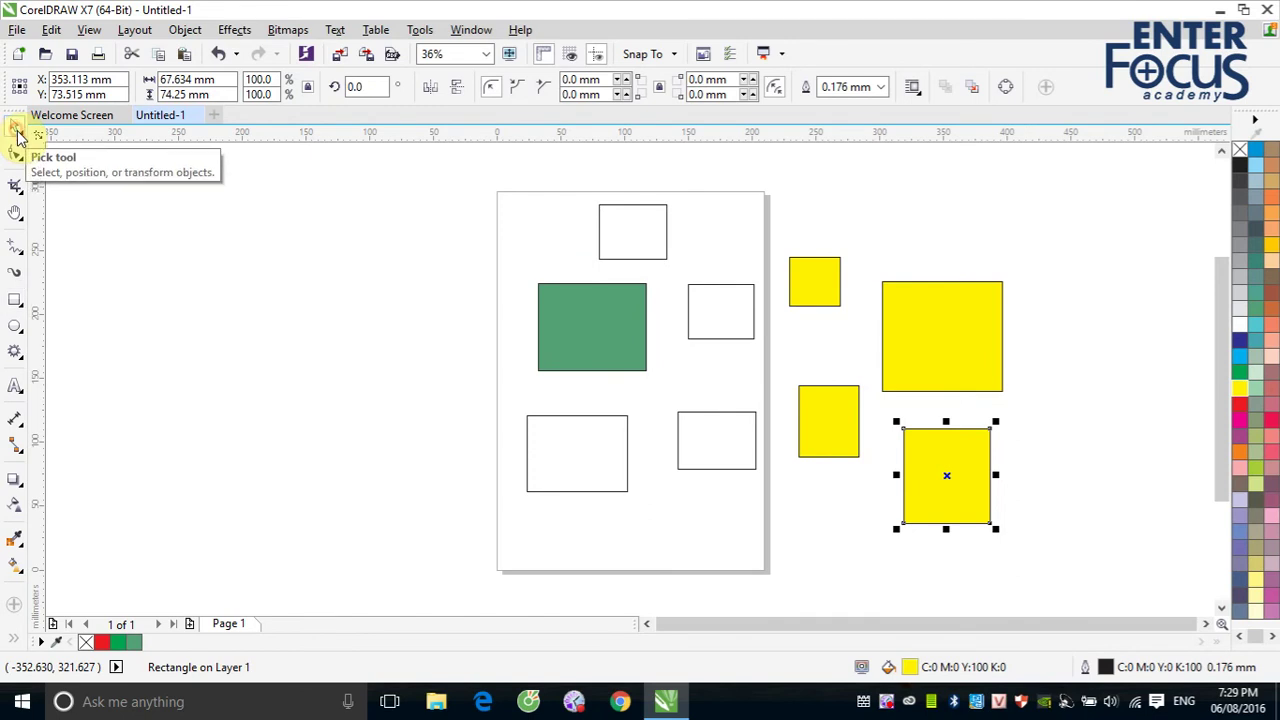
With nothing selected, reset the document's default fill for Graphic objects to no fill
click(929, 207)
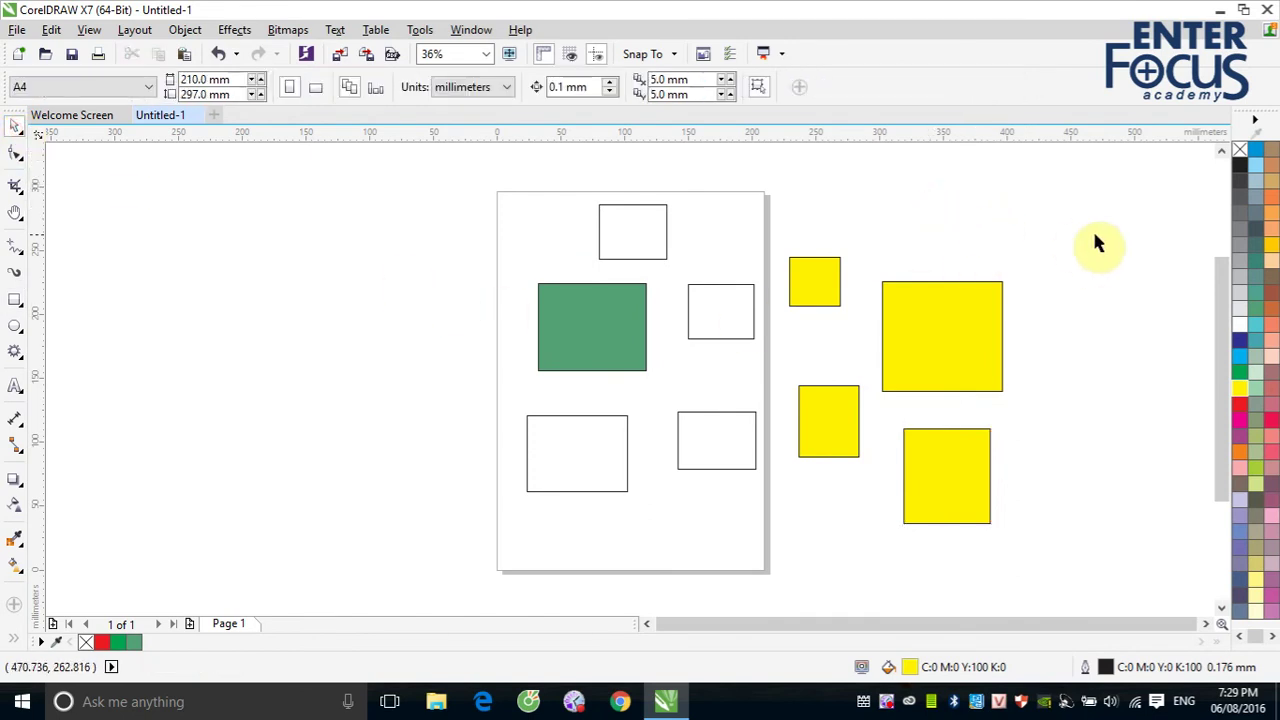
click(1239, 155)
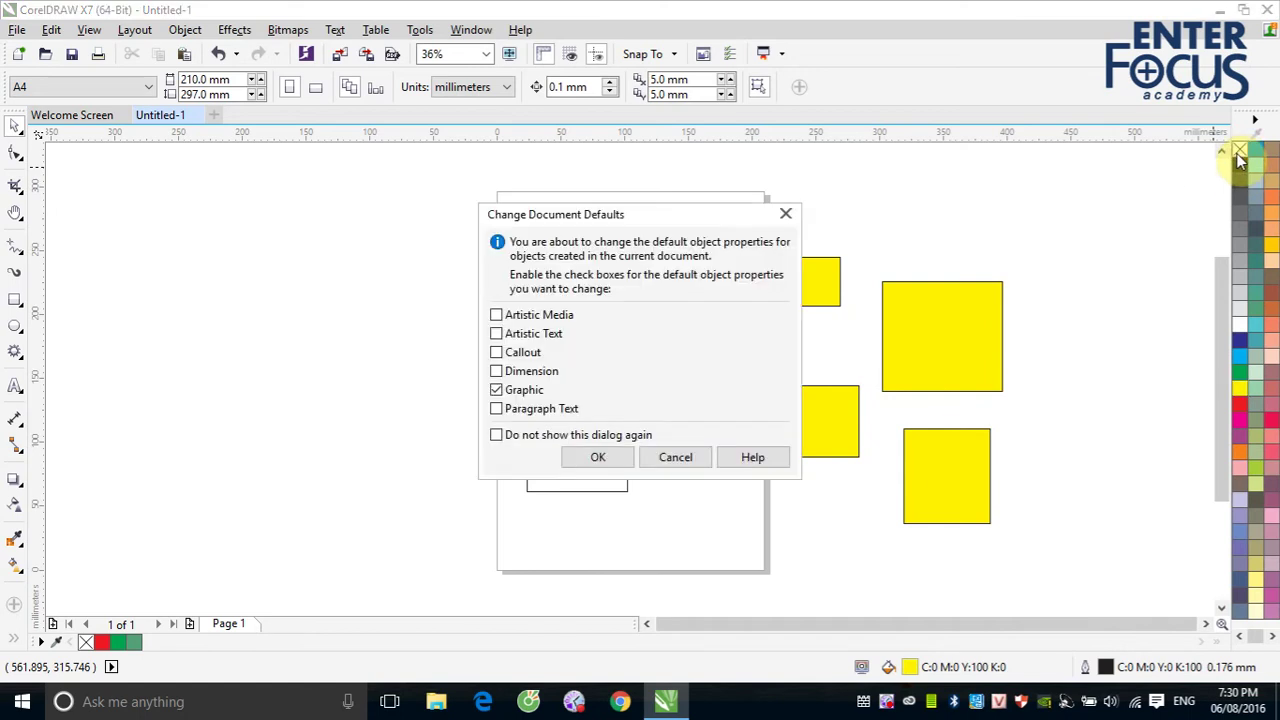
click(605, 458)
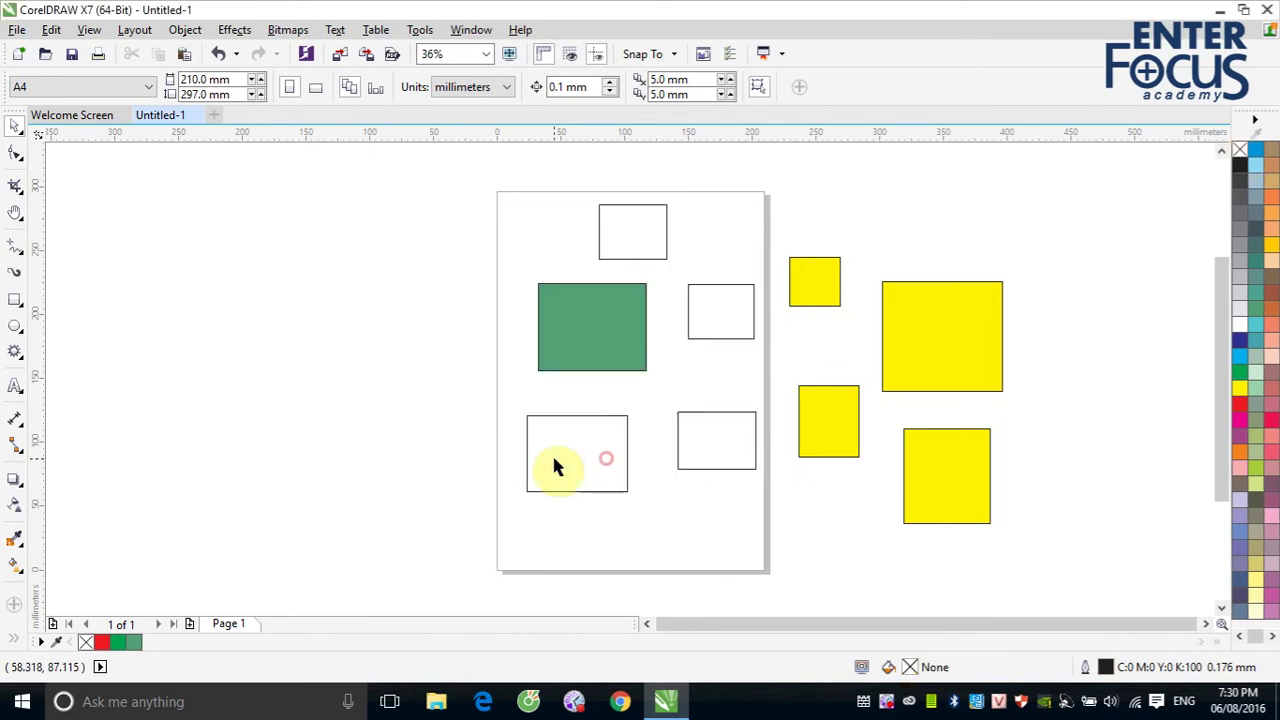
Draw two rectangles side by side to the left of the page, the one nearer the page about 47 × 43 mm
click(15, 299)
drag(236, 240, 318, 332)
drag(361, 249, 422, 304)
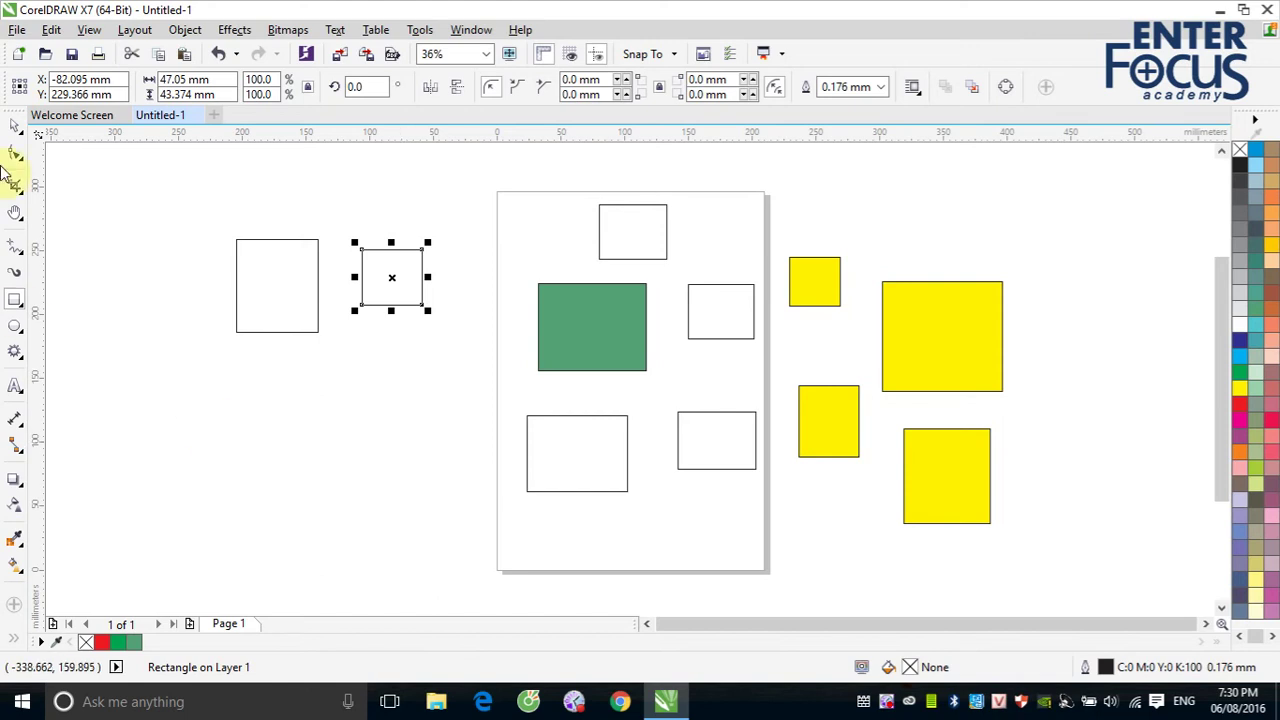
click(14, 126)
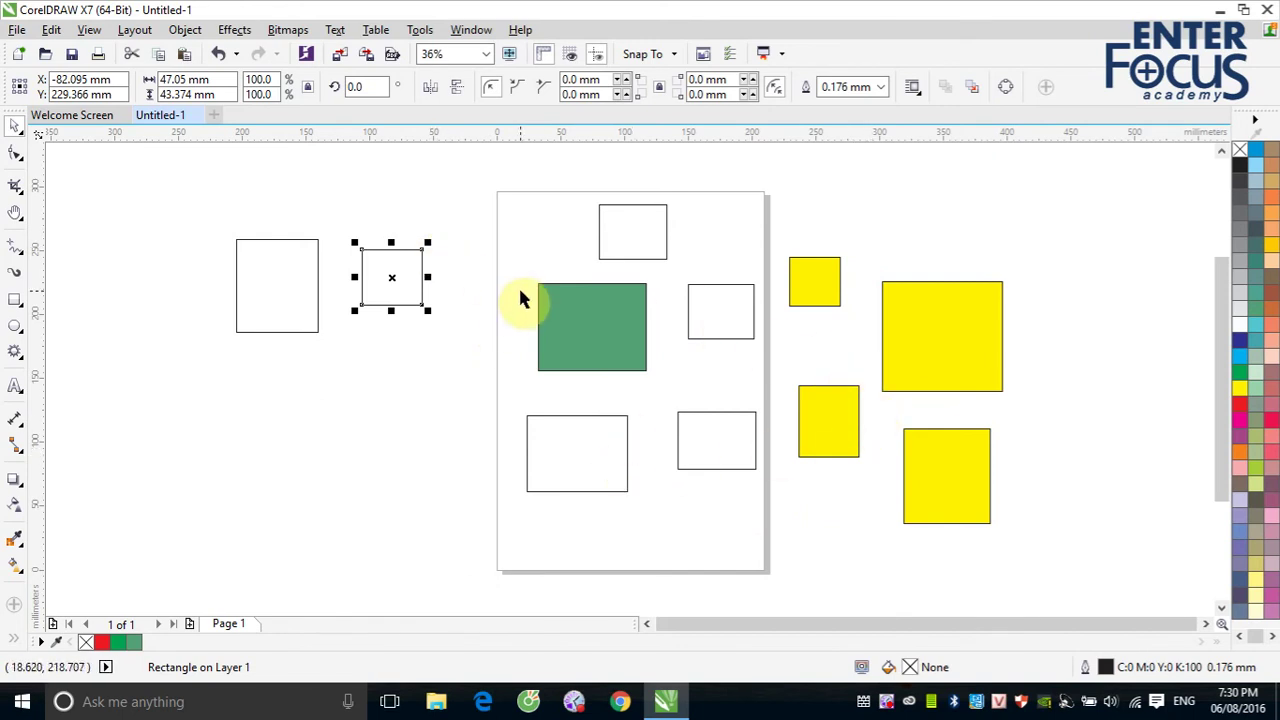
click(474, 230)
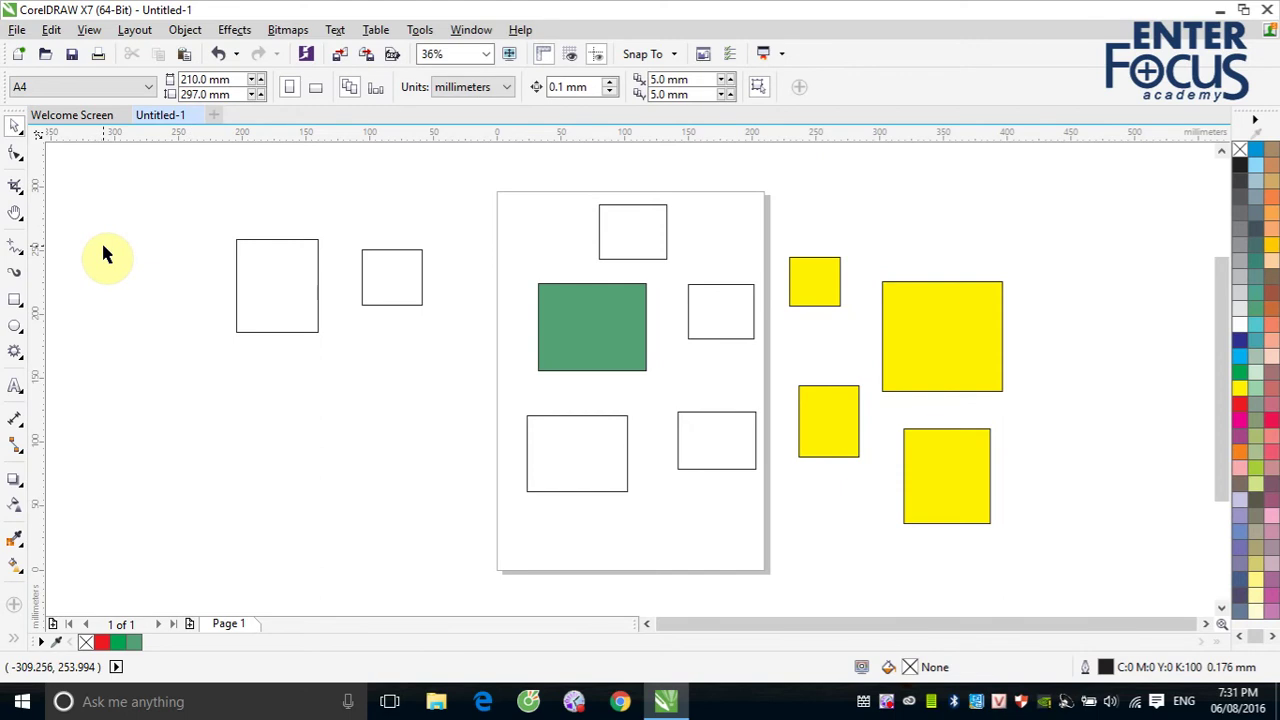
key(F6)
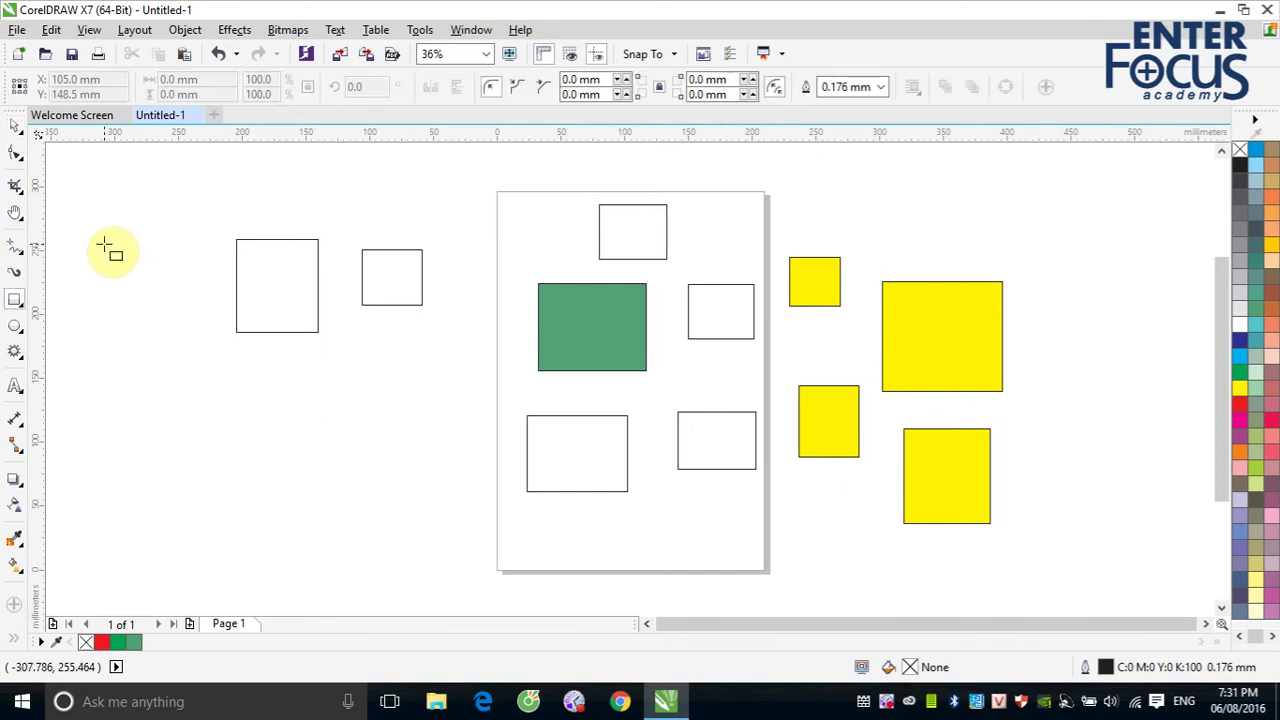
key(space)
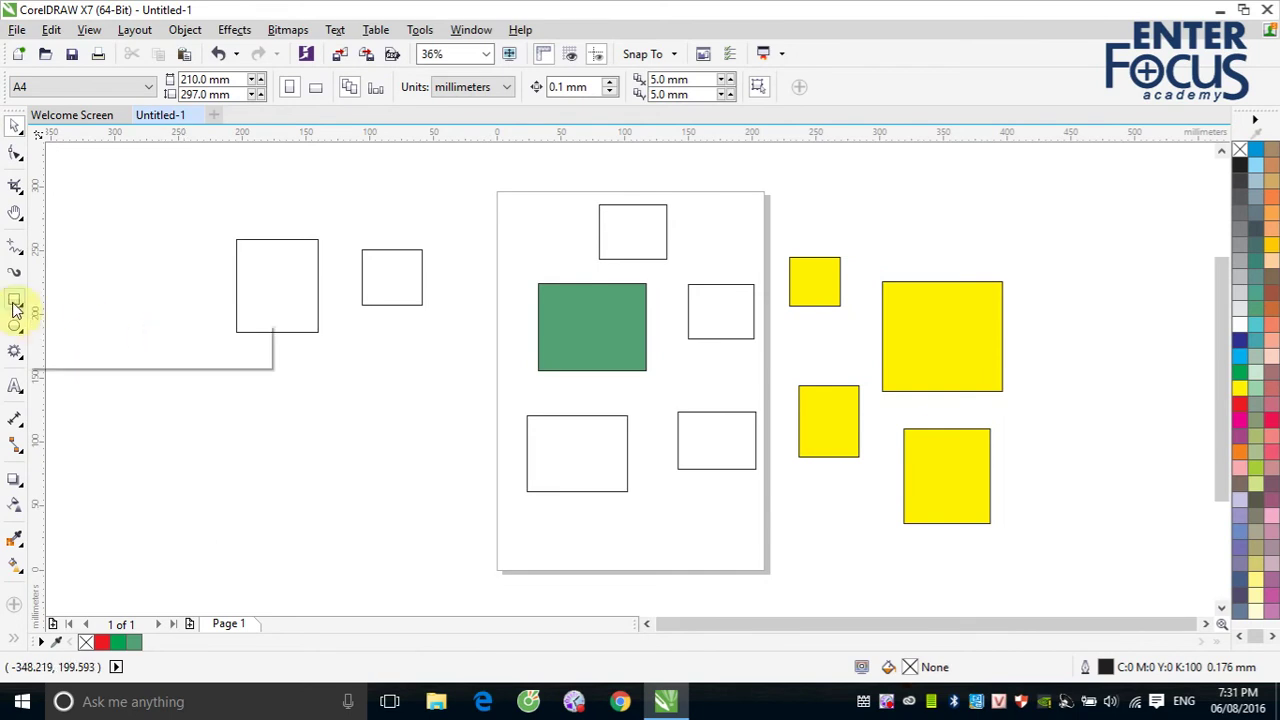
click(14, 351)
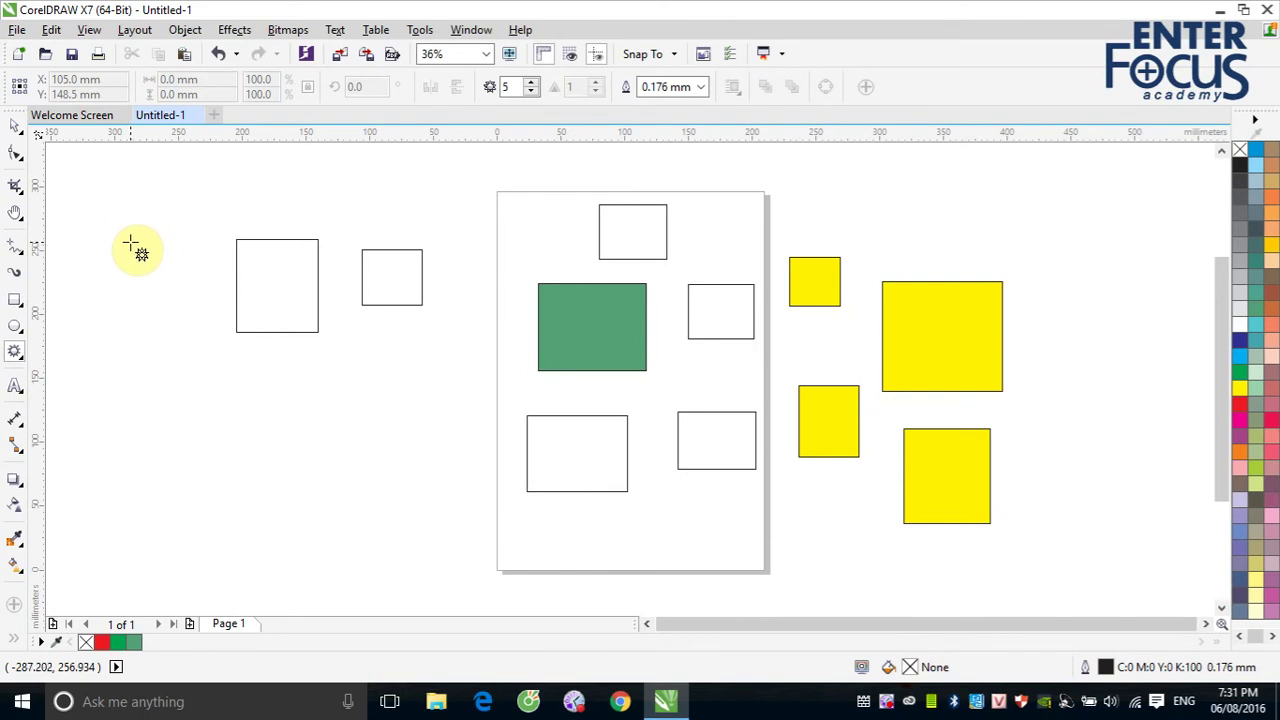
key(space)
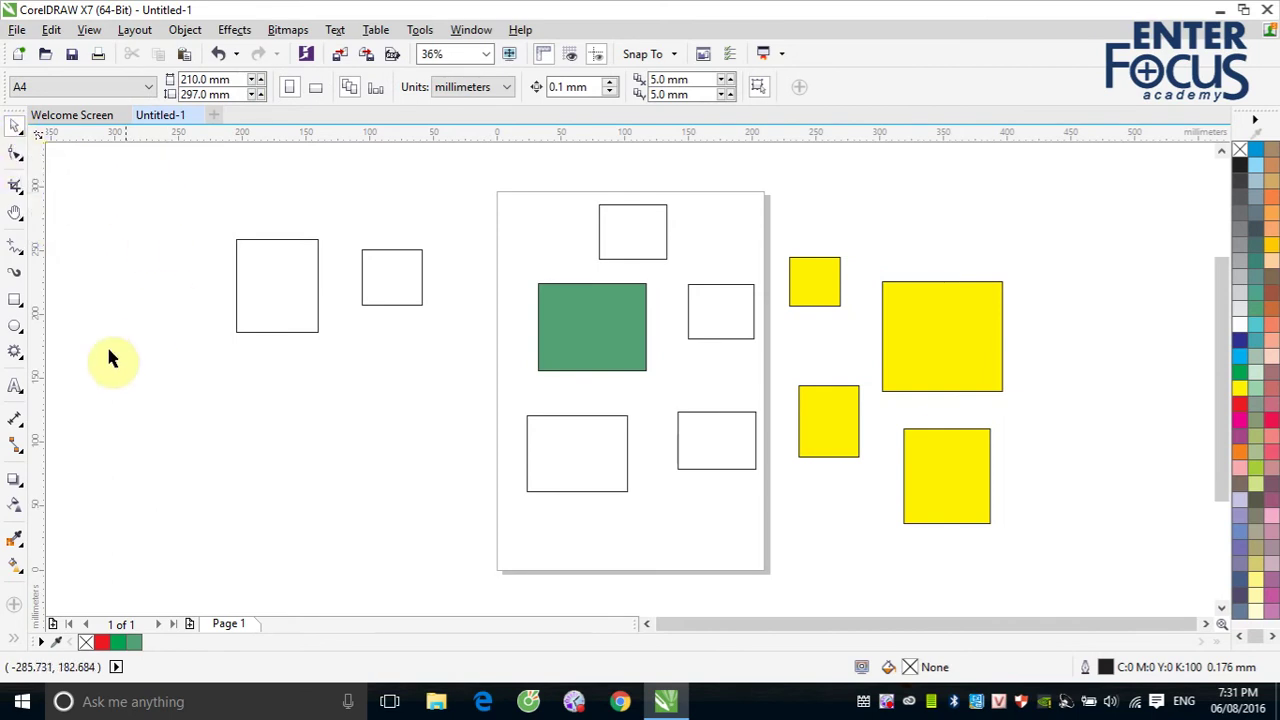
Add the artistic text "hfyhdgyd" below the larger rectangle left of the page, then deselect it
click(15, 387)
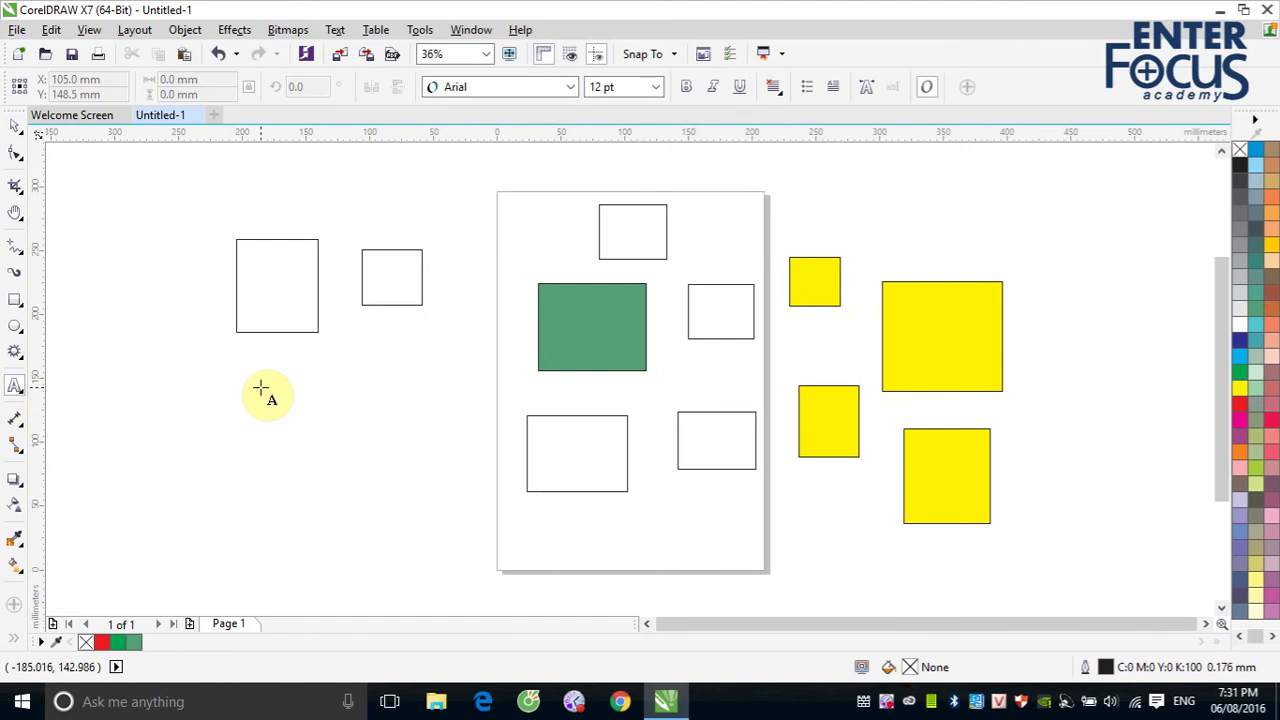
click(260, 388)
text(hfyh)
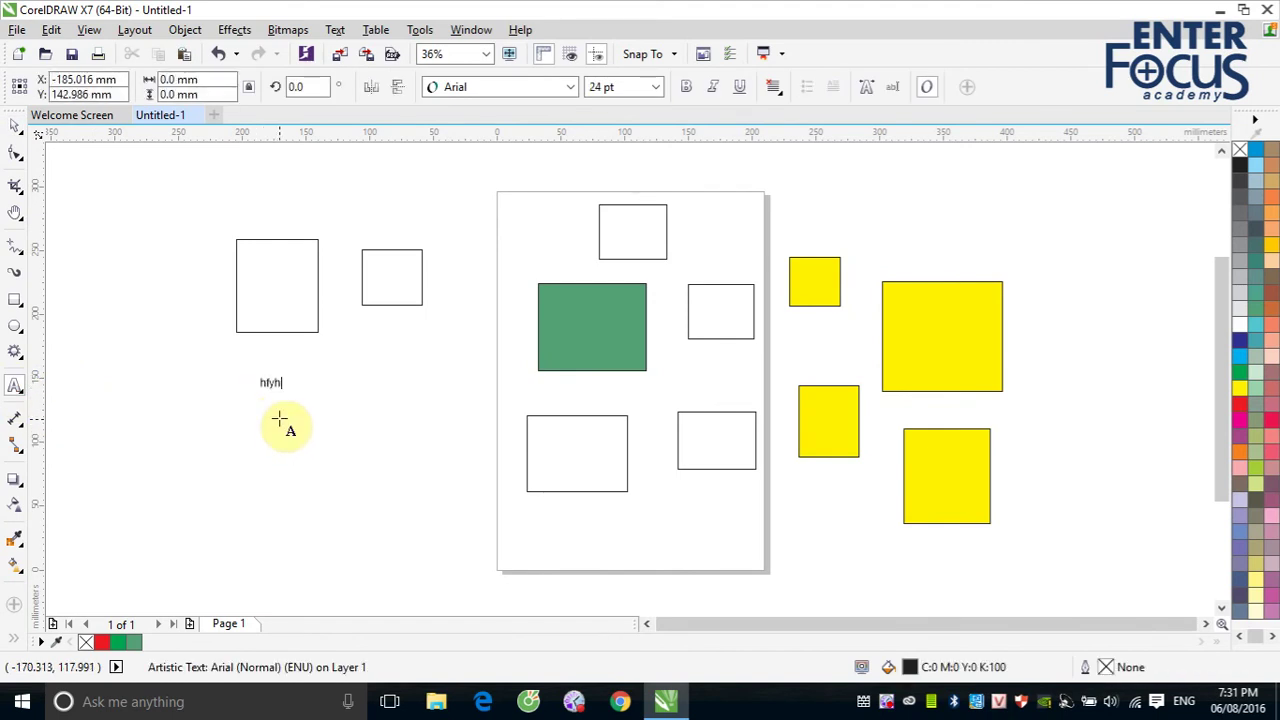
text(gyd)
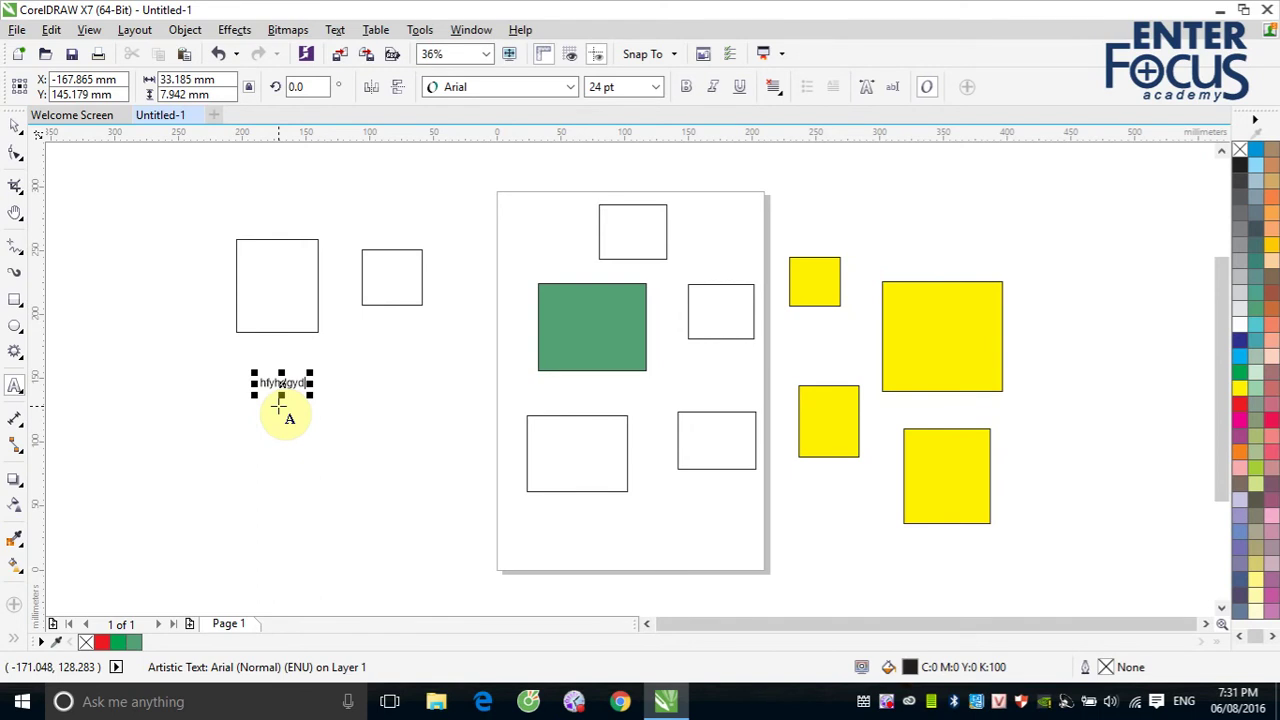
key(ctrl+space)
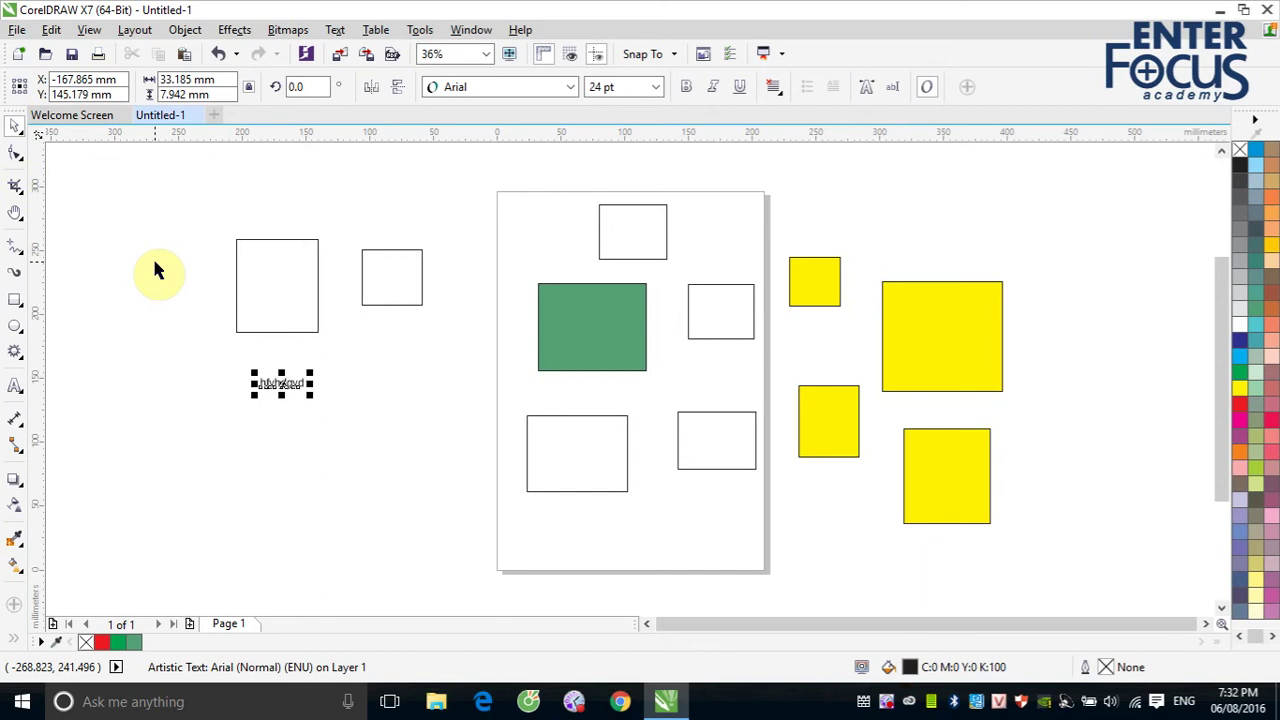
key(F8)
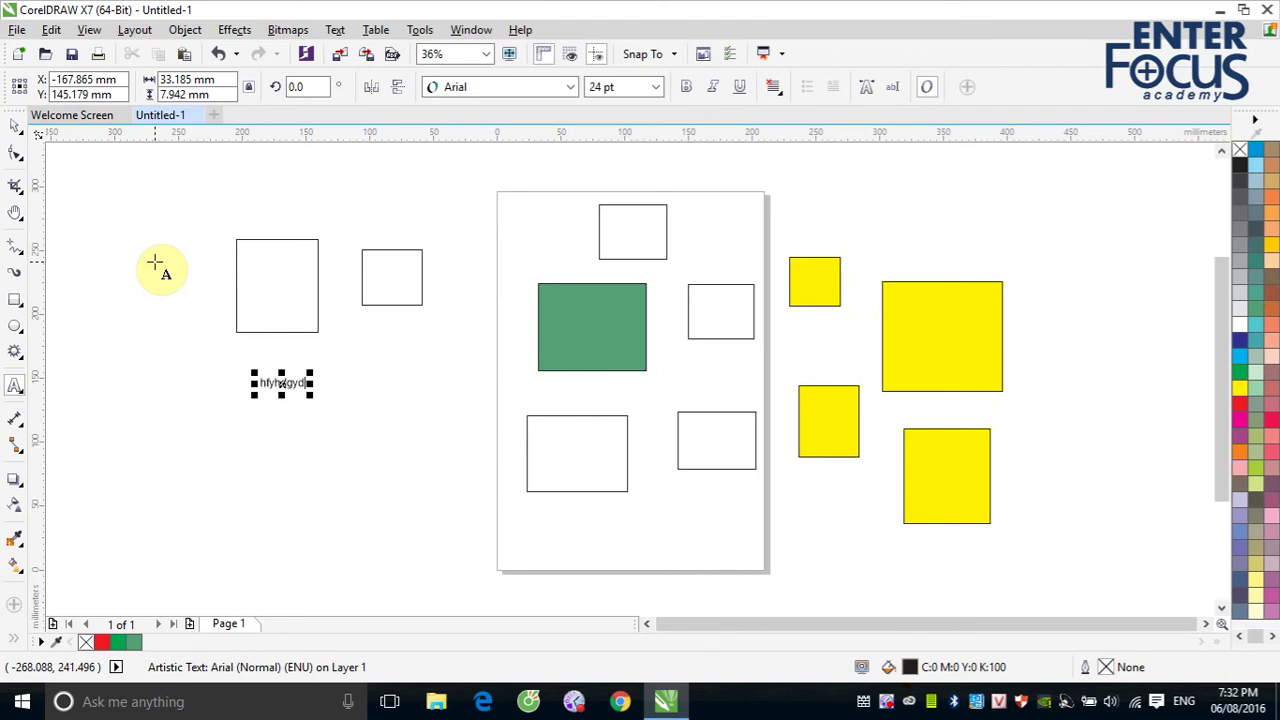
key(ctrl+space)
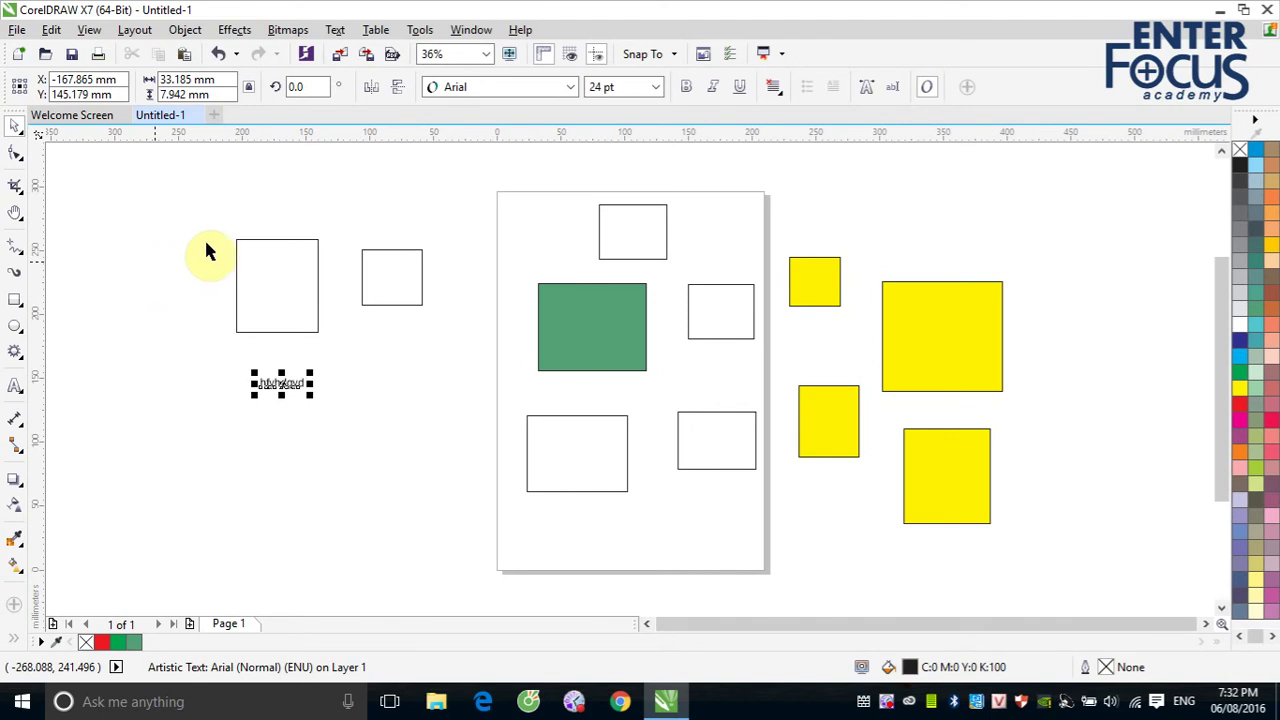
click(194, 209)
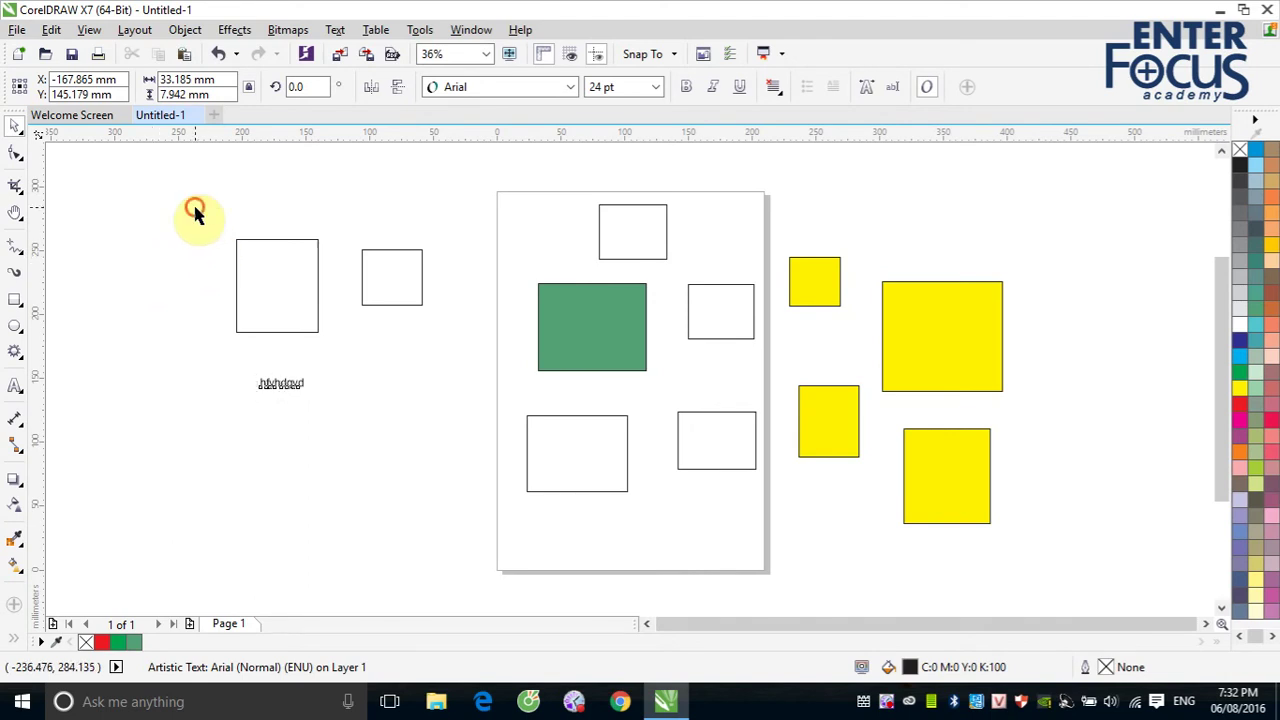
Draw a rectangle about 136 × 72 mm above the largest yellow rectangle and leave it selected
click(15, 300)
click(400, 285)
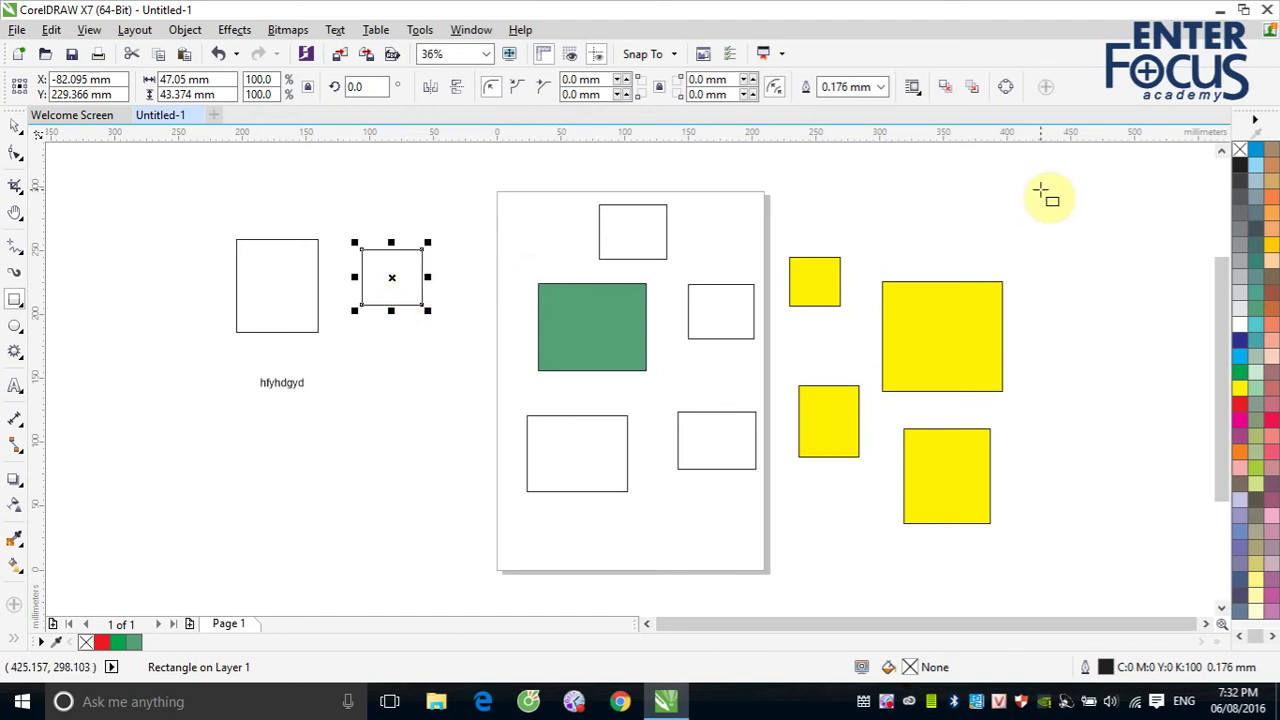
drag(898, 174, 1077, 268)
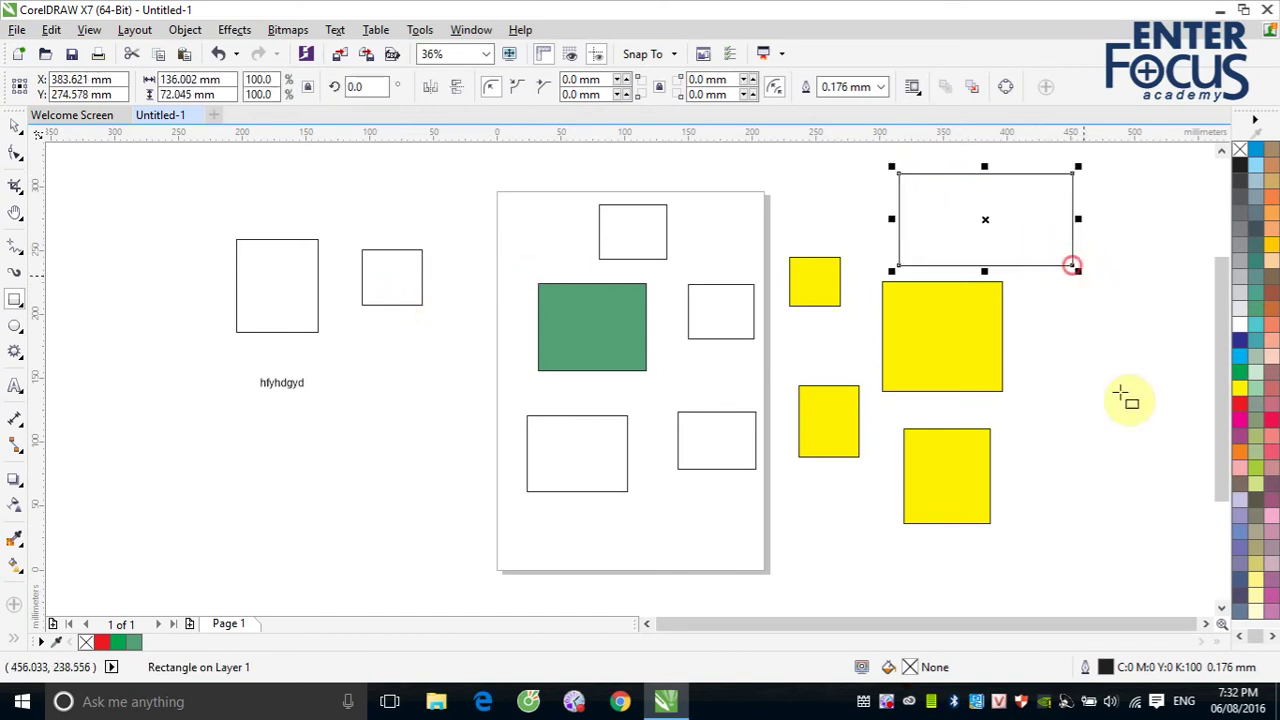
click(586, 325)
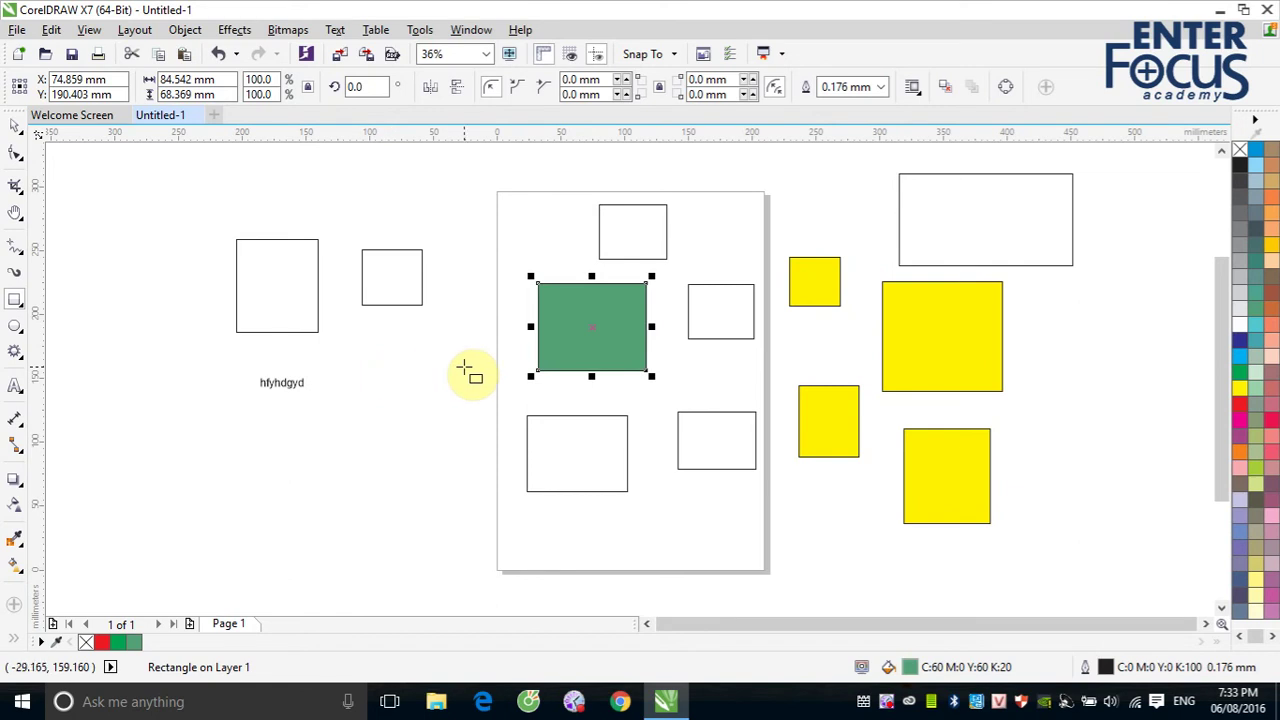
click(1030, 245)
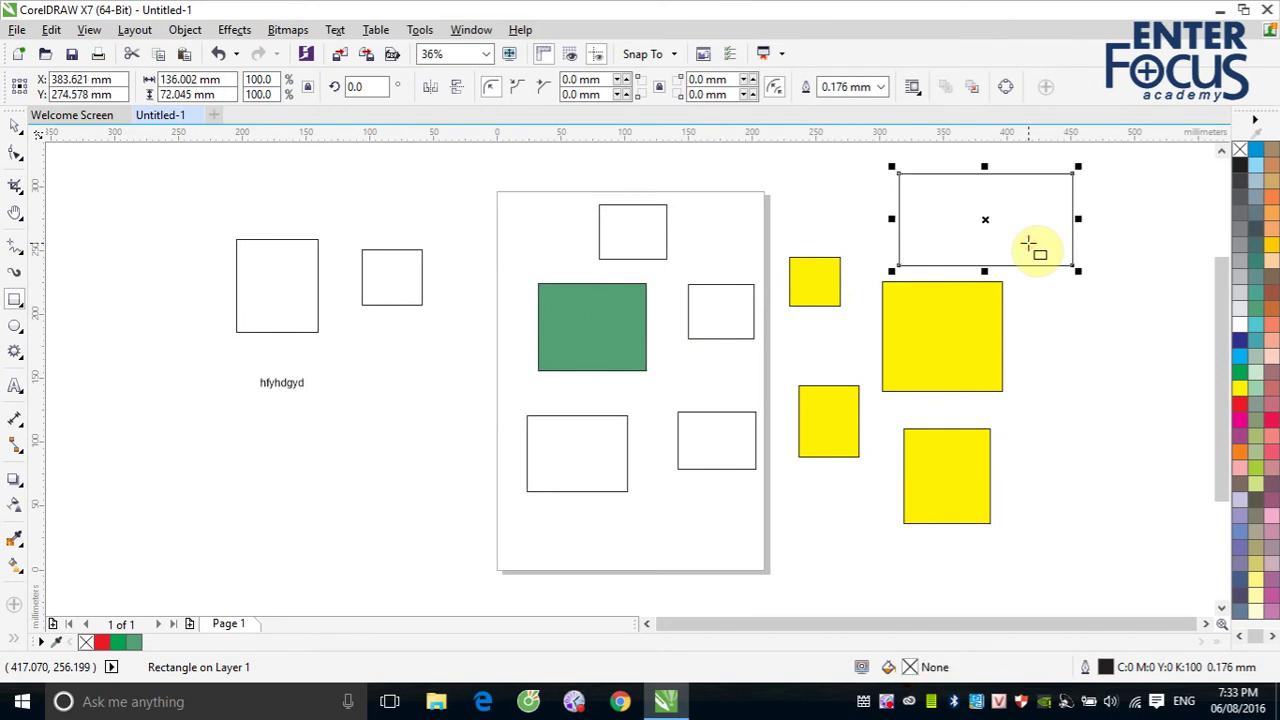
Discard a tiny rectangle drawn inside the 136 × 72 mm rectangle and switch to the Pick tool
drag(1030, 245, 1036, 253)
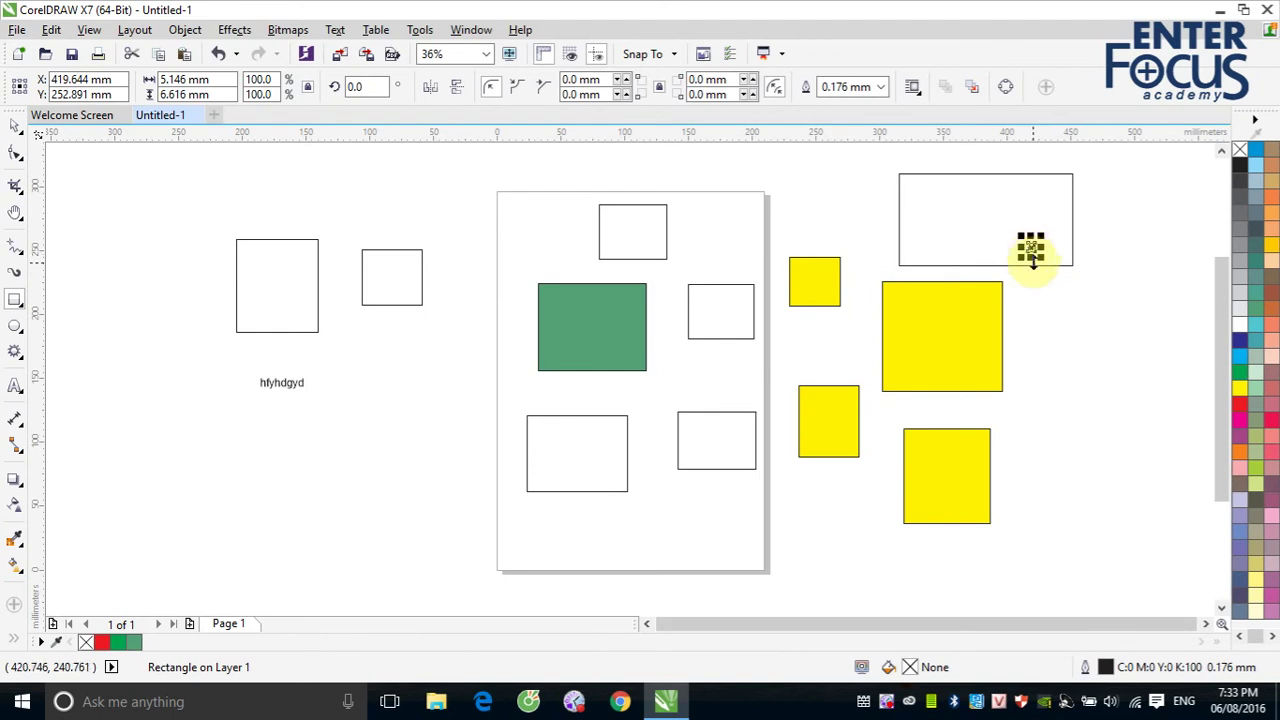
key(Delete)
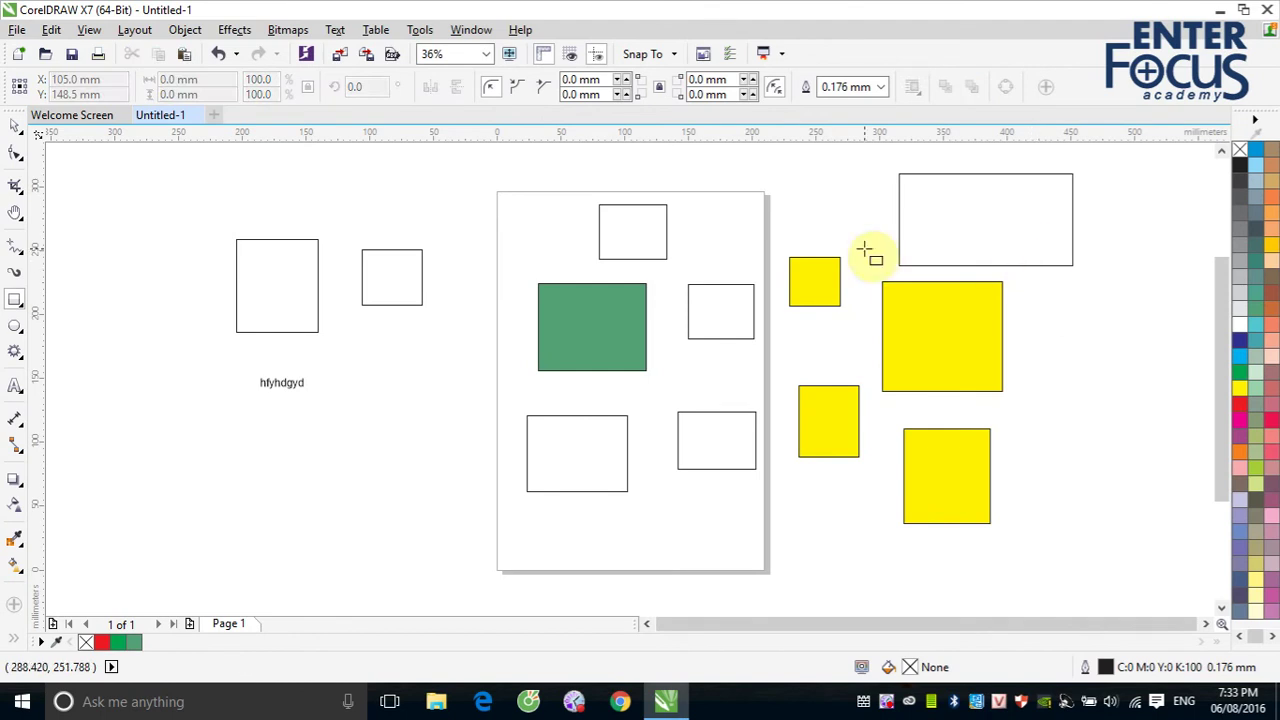
click(15, 125)
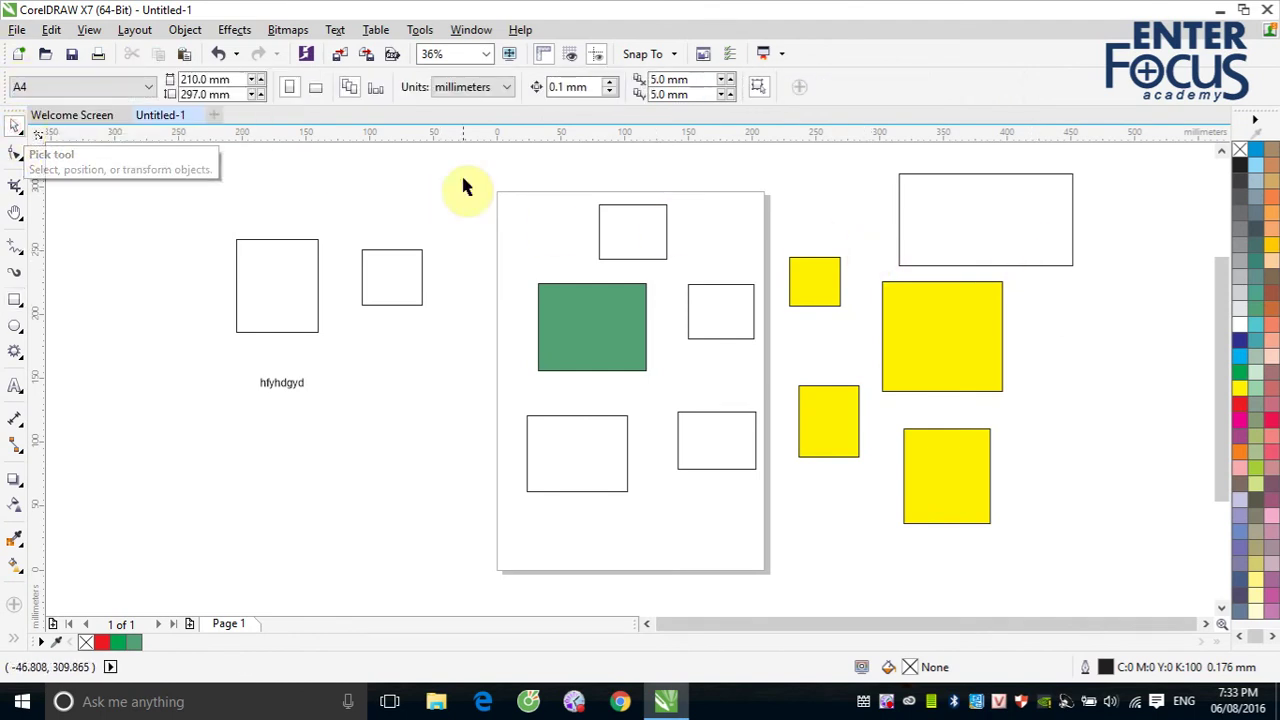
click(590, 195)
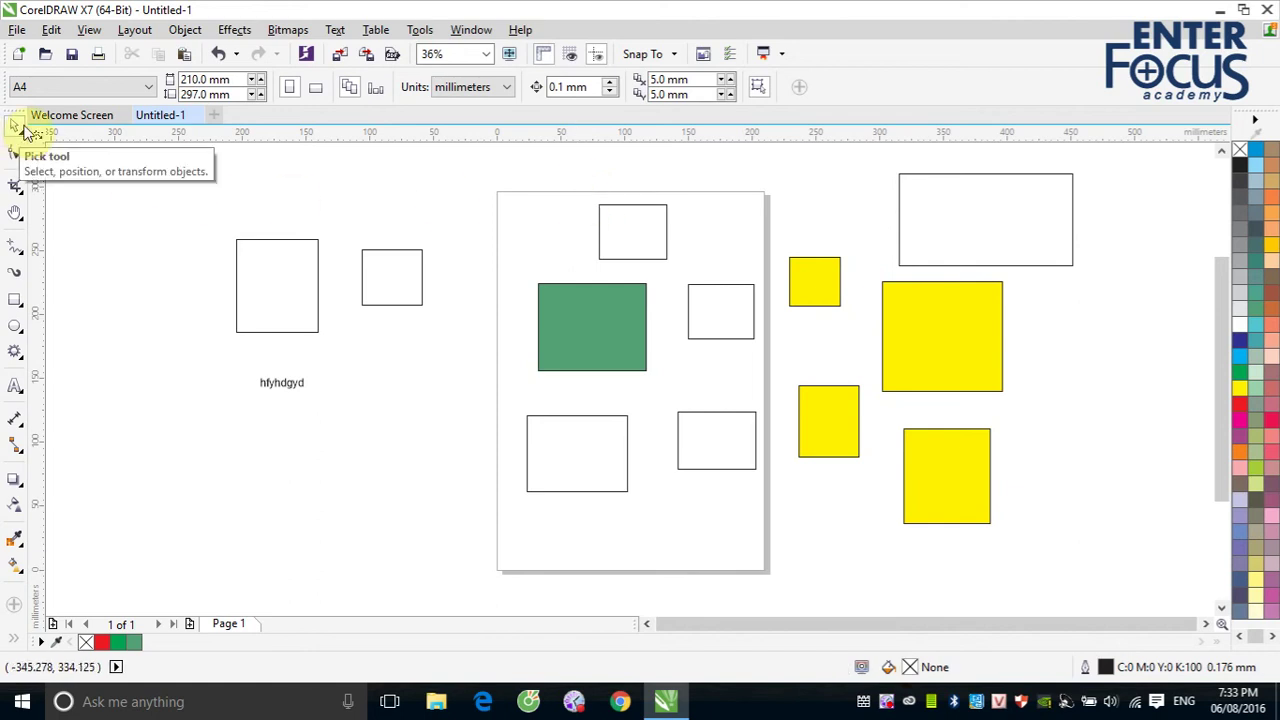
Select the topmost rectangle on the page, switch the selection to the unfilled one beside the green rectangle, and deselect it
click(620, 212)
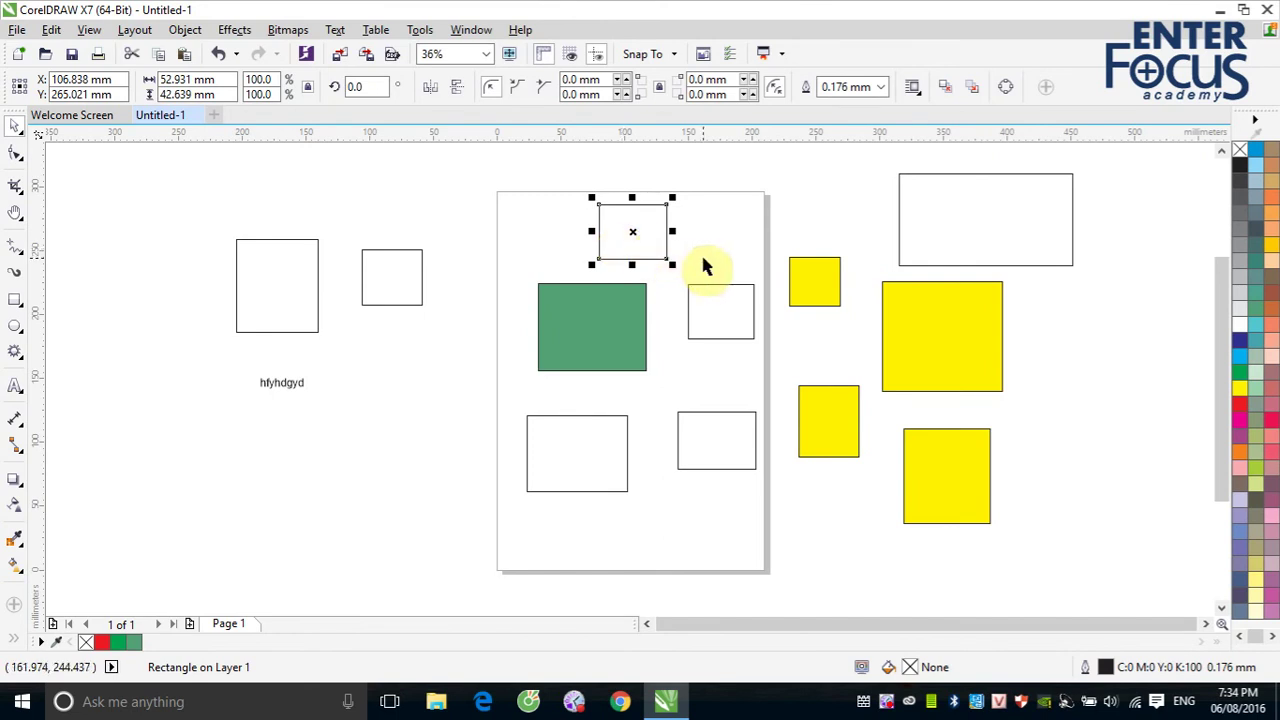
click(720, 308)
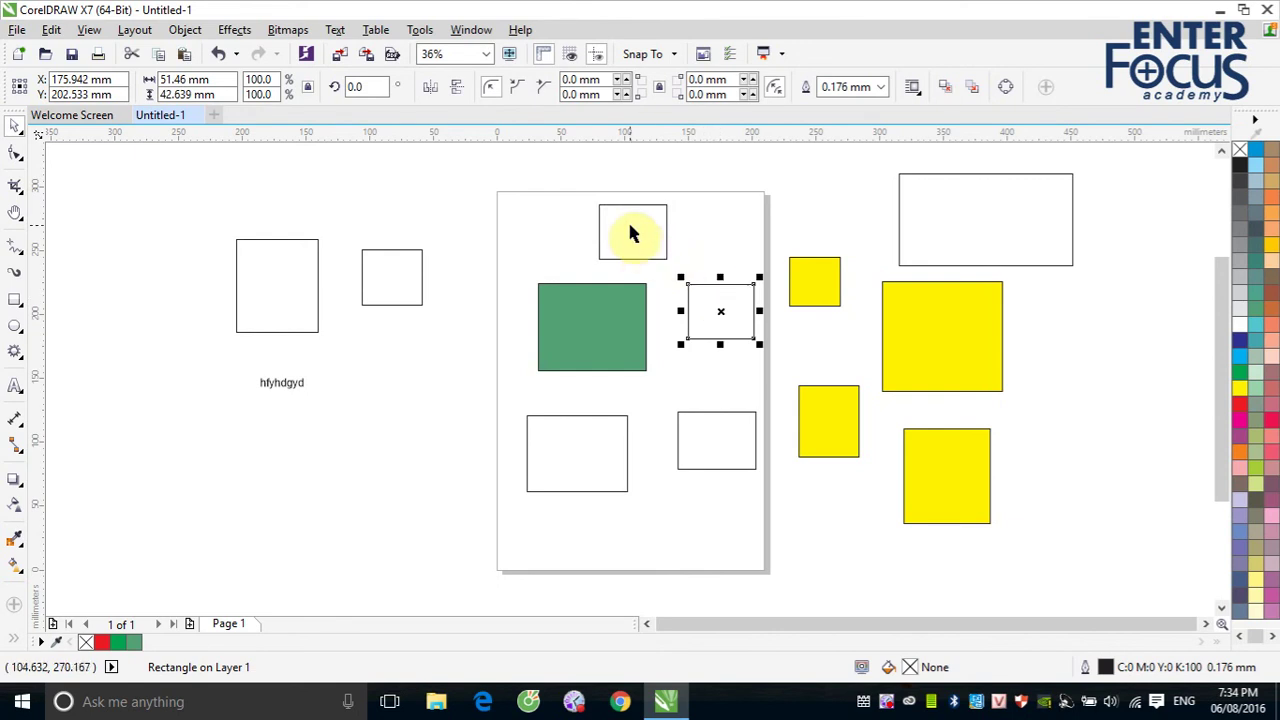
click(813, 222)
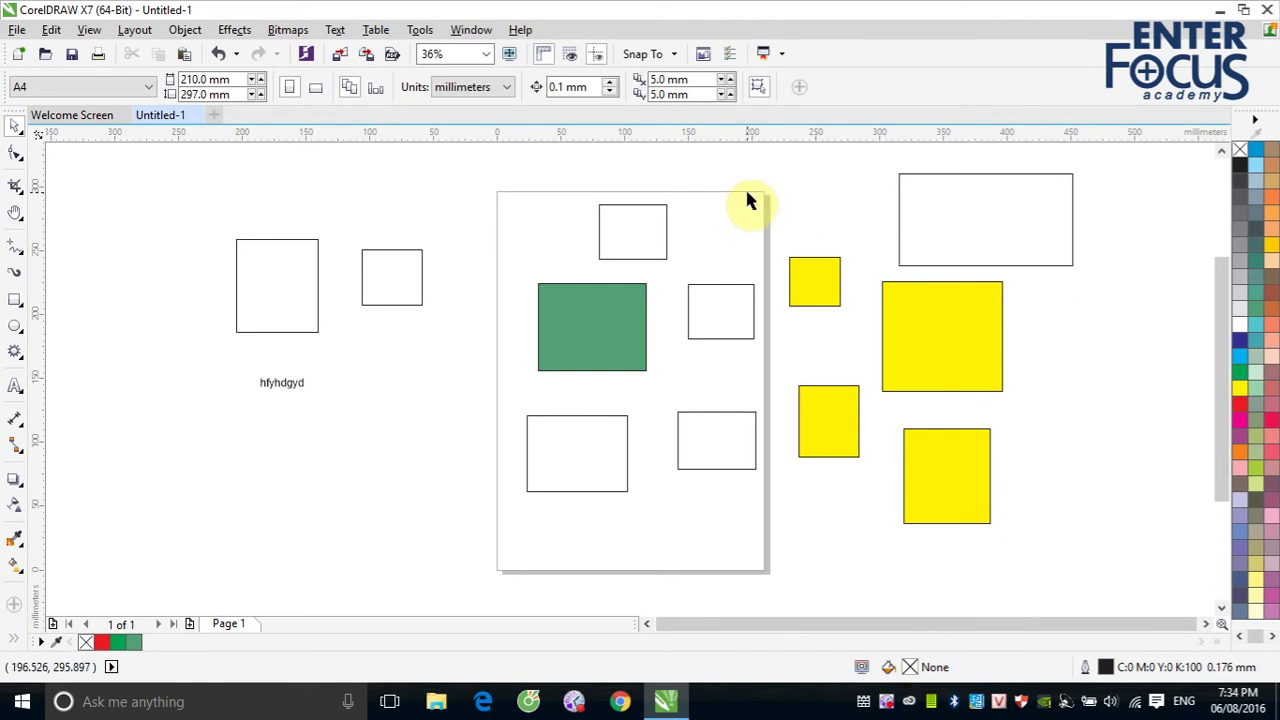
Select the topmost page rectangle, the unfilled one beside the green rectangle and the smallest yellow one together, and clear the selection
click(630, 214)
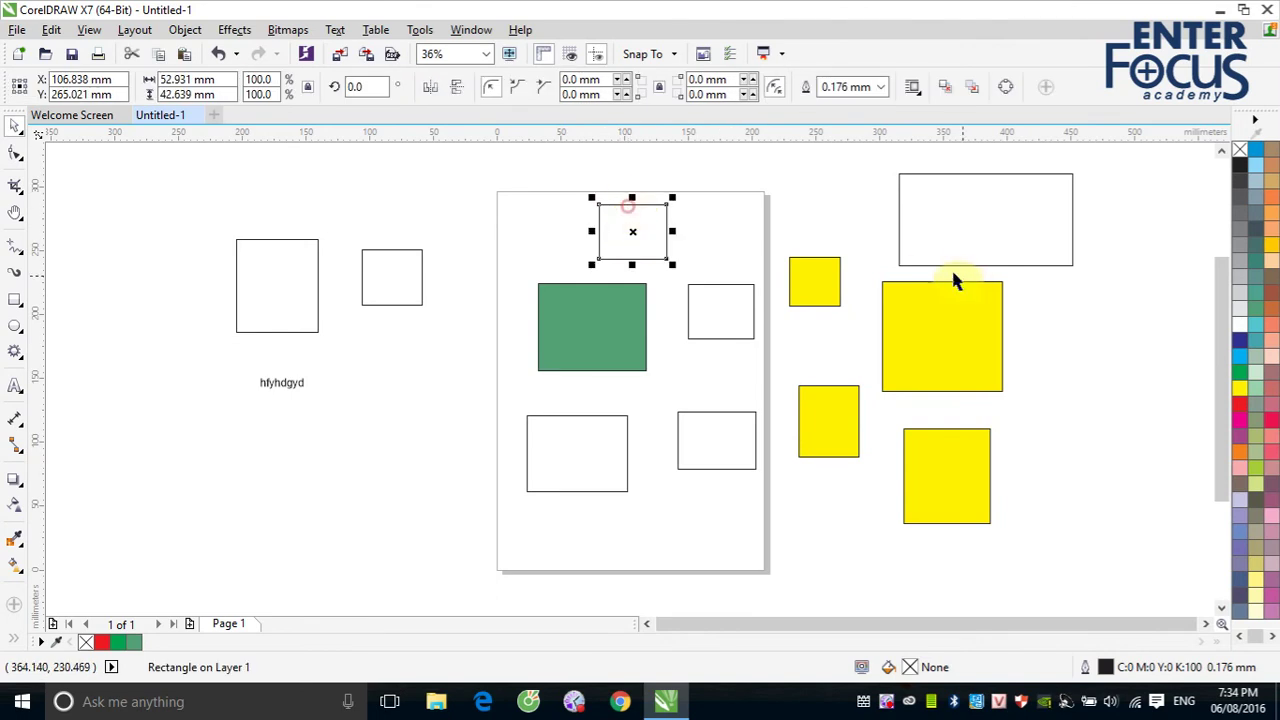
shift+click(729, 290)
shift+click(820, 276)
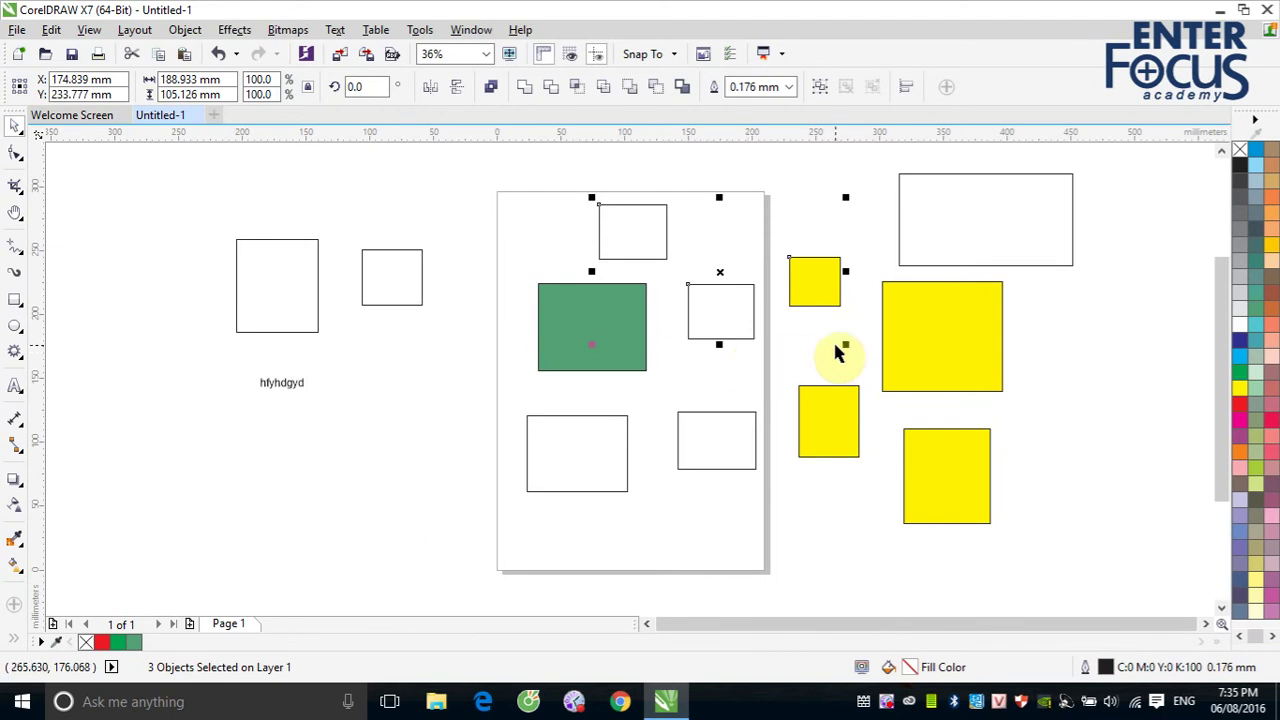
click(1080, 316)
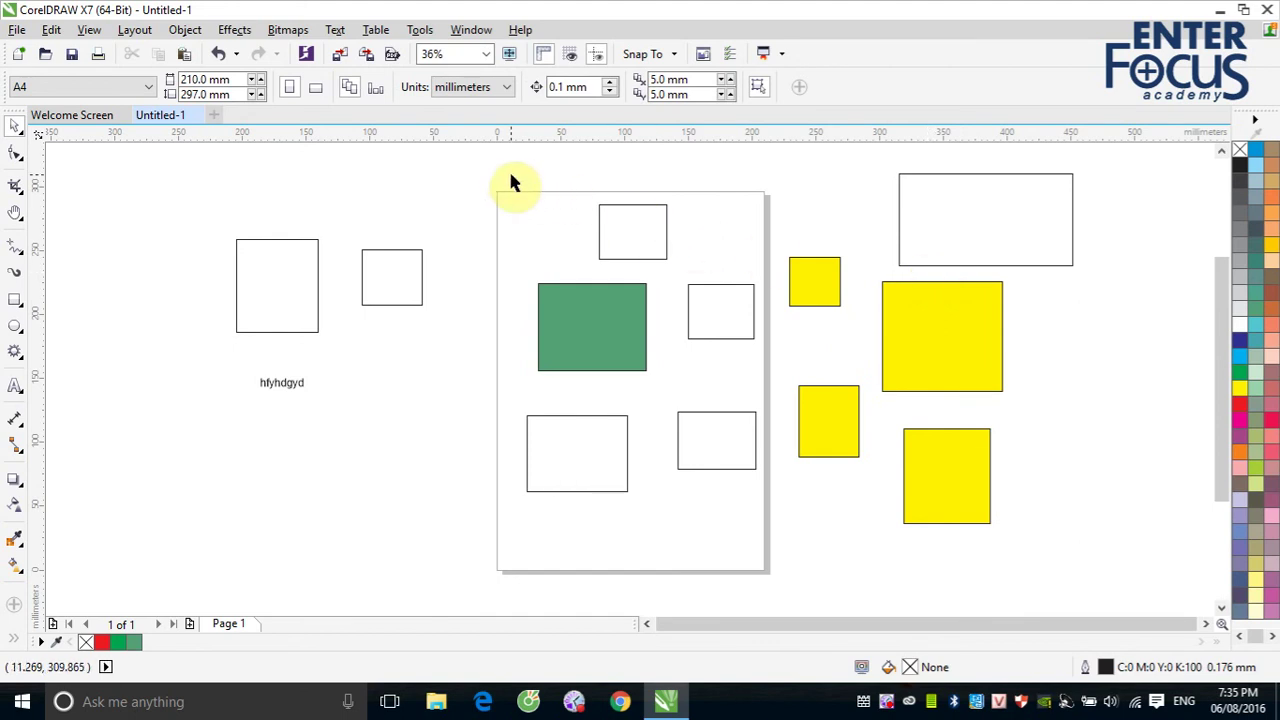
Try moving the five rectangles fully enclosed by a marquee to below the text beside the page, and undo the move
drag(510, 177, 848, 385)
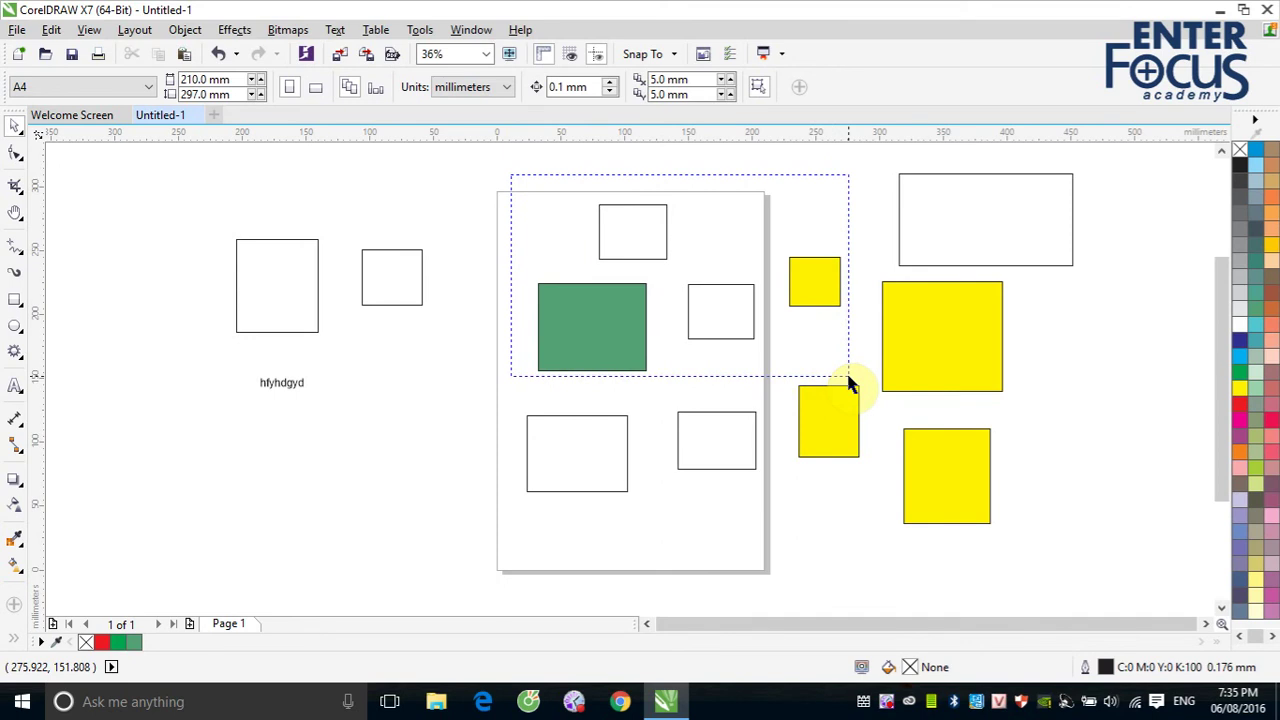
drag(848, 377, 1011, 401)
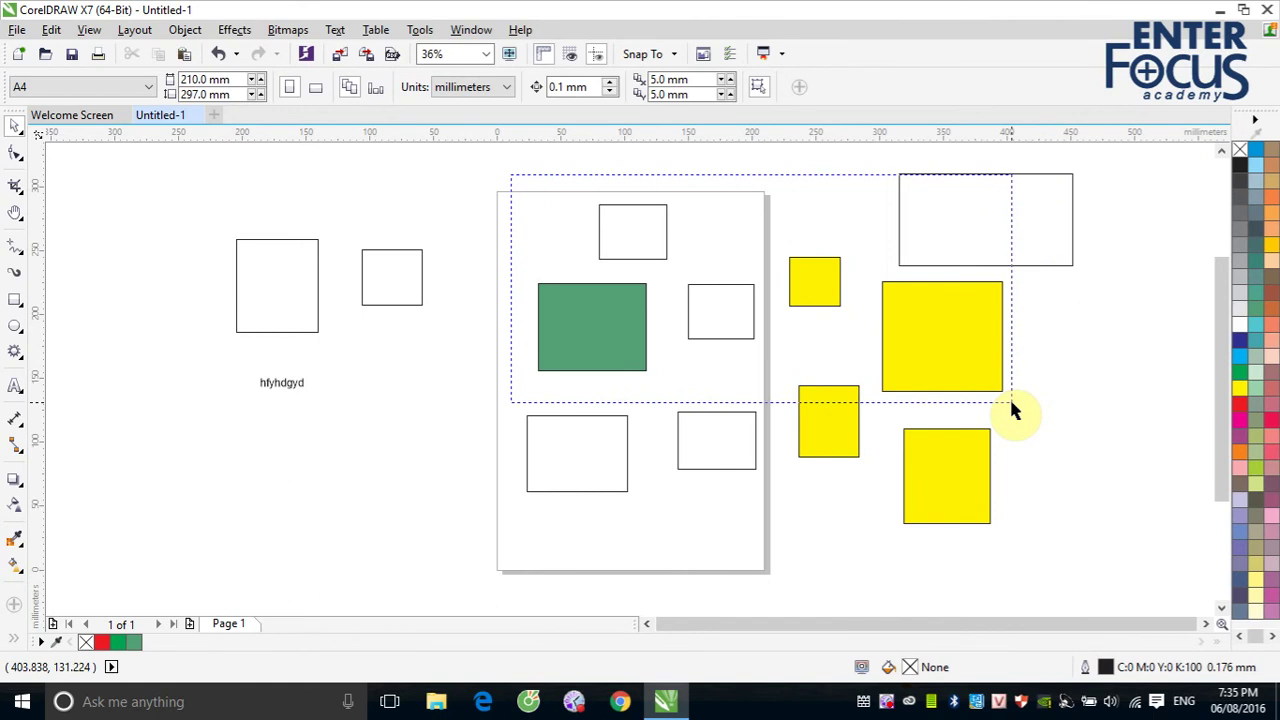
drag(1011, 402, 1012, 402)
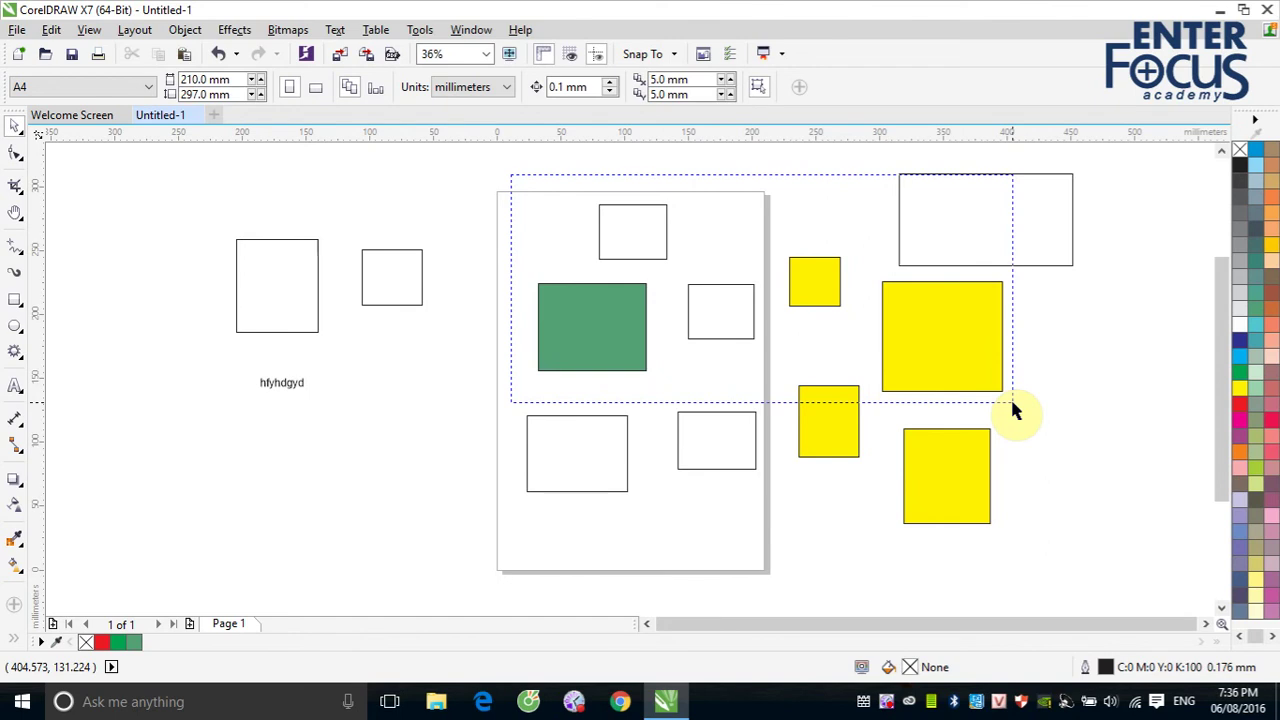
drag(1012, 402, 1011, 403)
drag(770, 299, 263, 484)
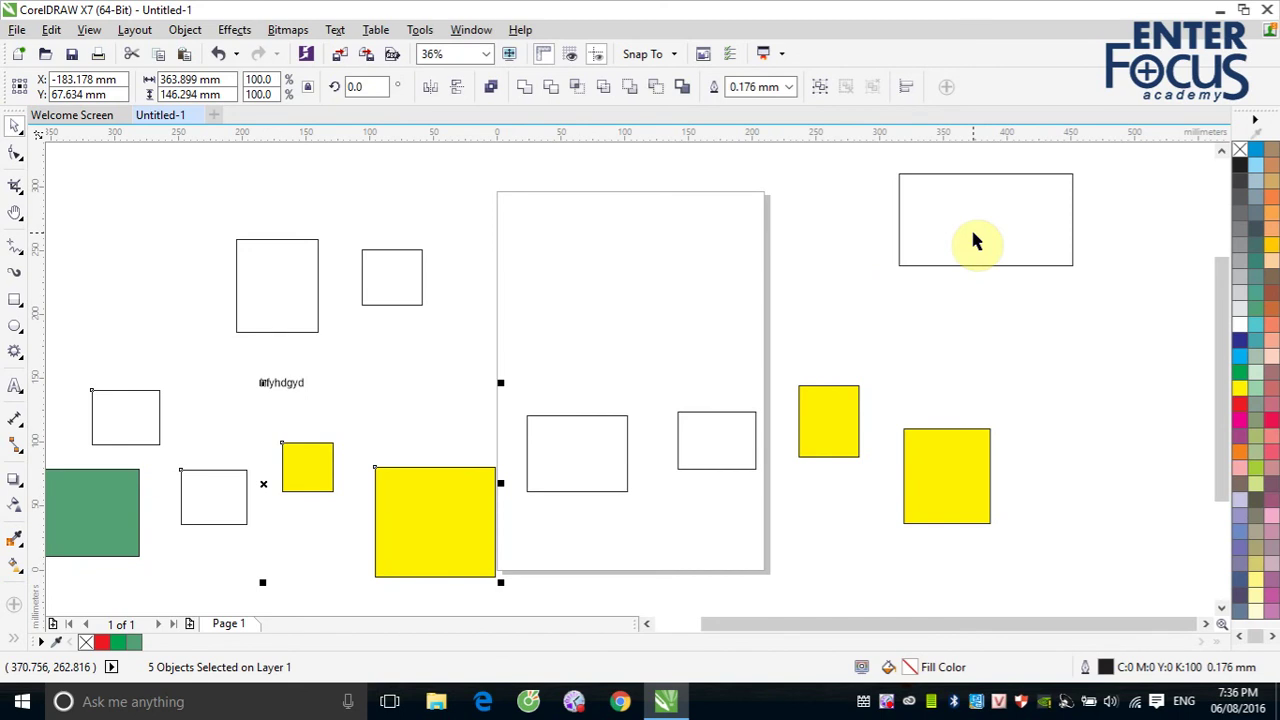
key(ctrl+z)
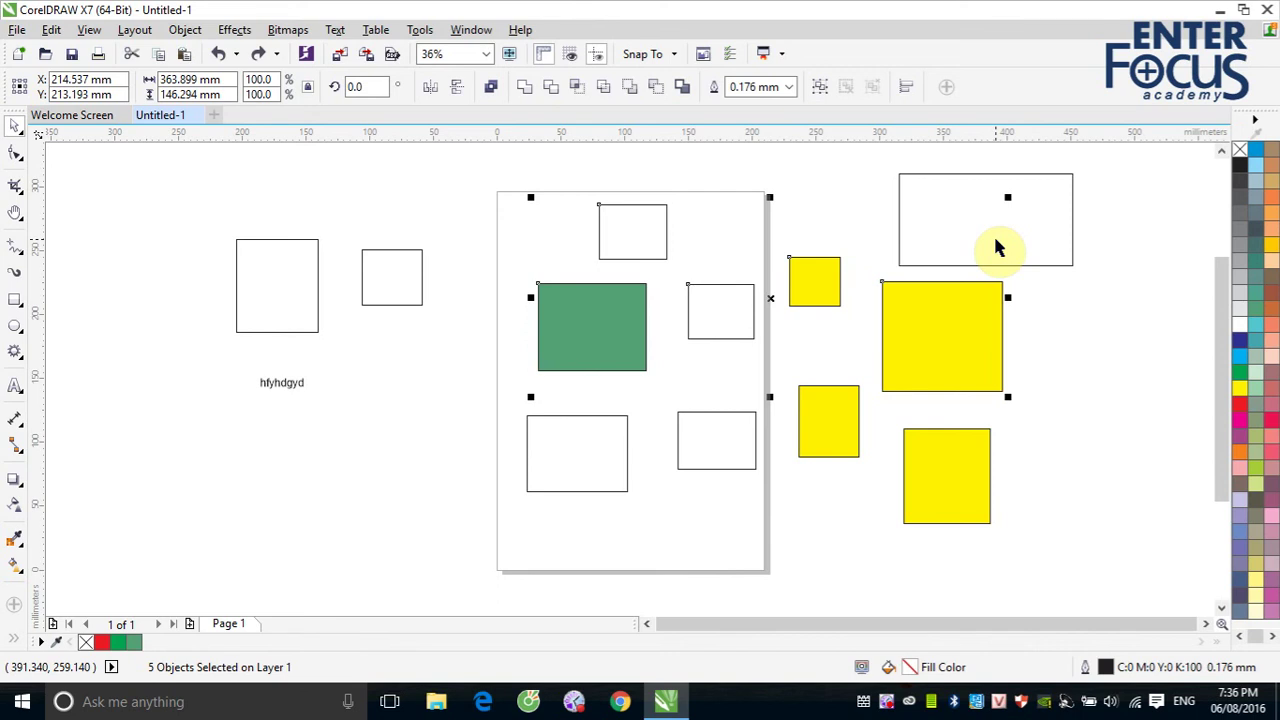
click(1082, 324)
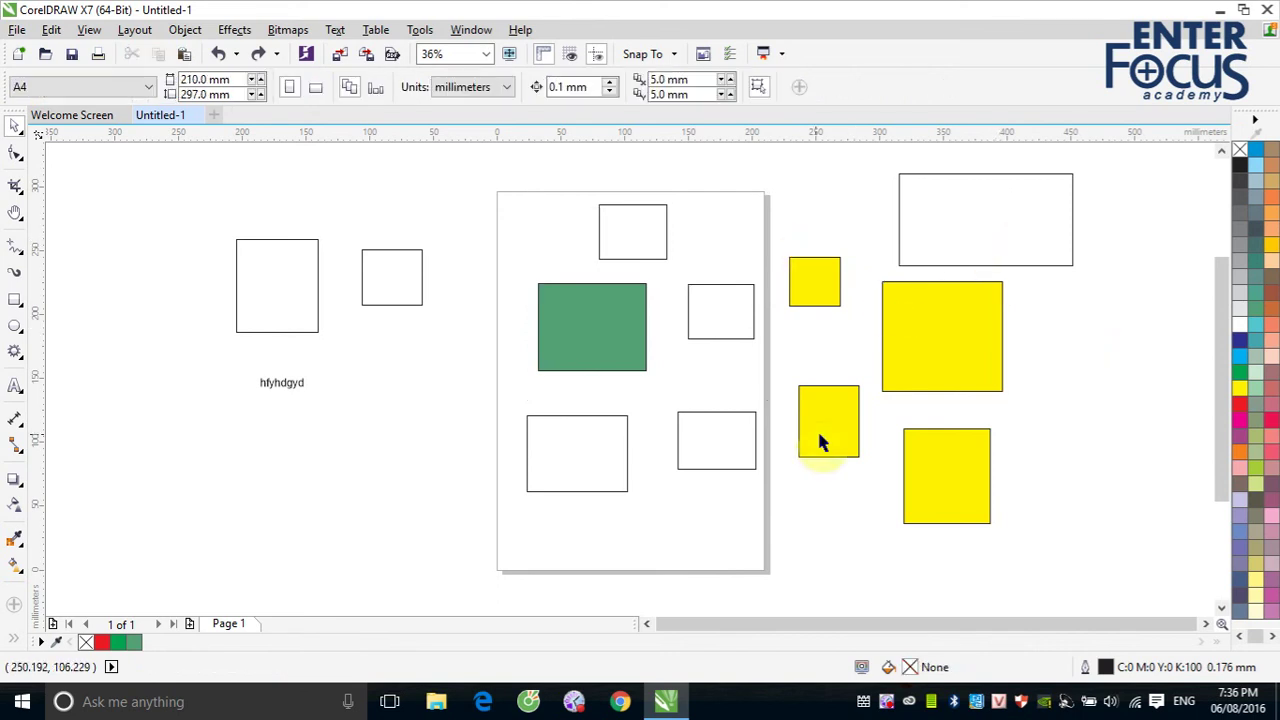
Stretch the largest yellow rectangle downward to about 114 mm high and move the 47 × 56 mm yellow rectangle up beside it
click(916, 340)
drag(941, 398, 941, 432)
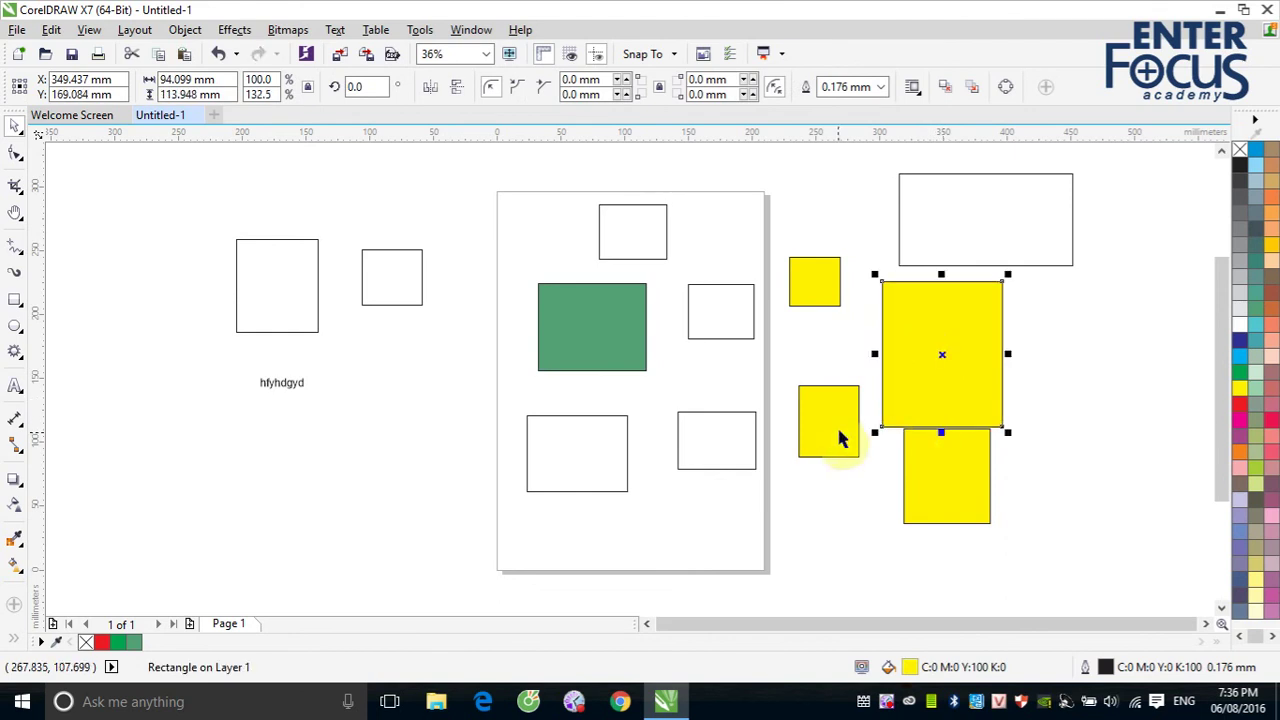
drag(840, 438, 843, 394)
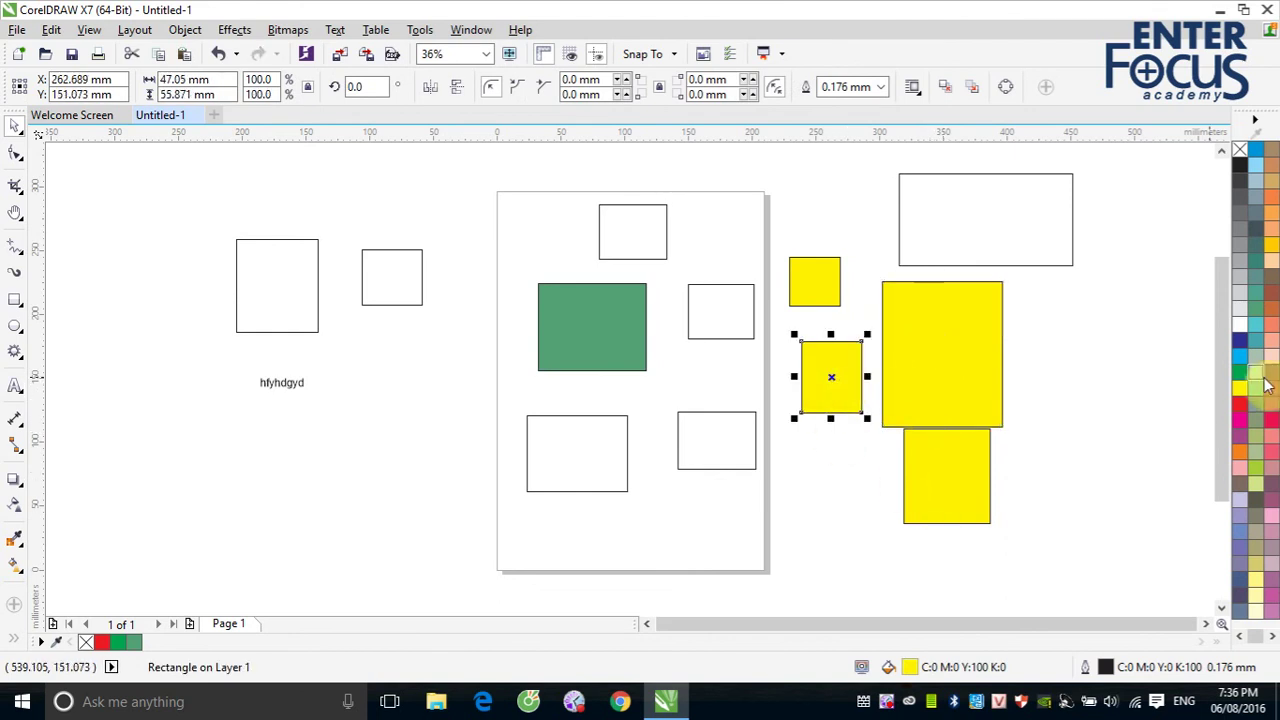
Fill the topmost rectangle on the page with red and the unfilled one beside the green rectangle with cyan
click(629, 259)
click(1240, 403)
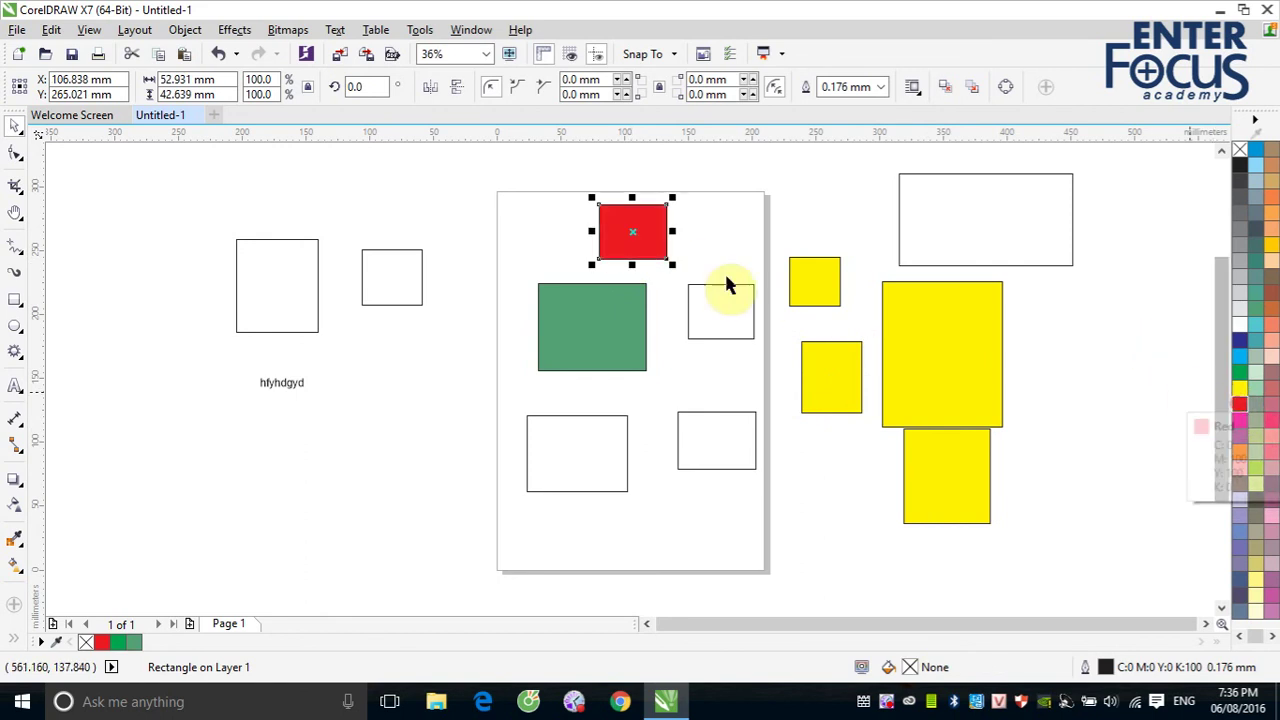
click(754, 318)
click(1240, 357)
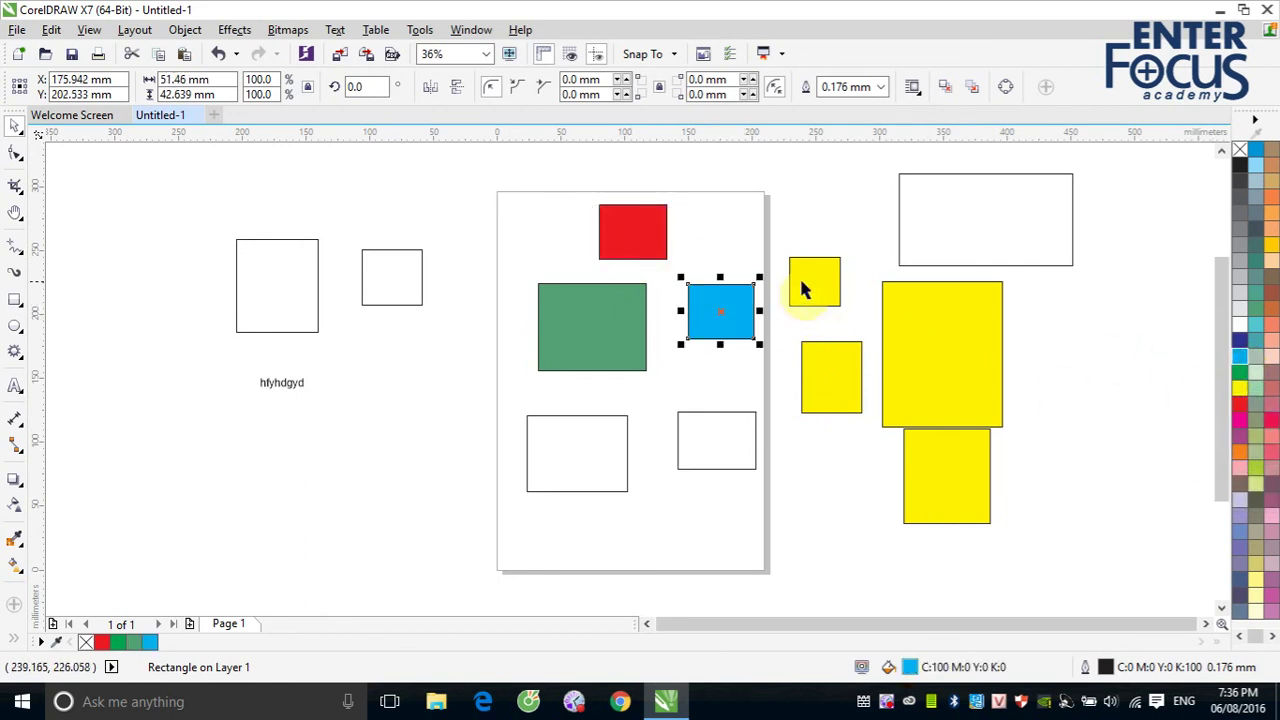
Fill the 47 × 56 mm yellow rectangle with magenta and the largest yellow rectangle with blue
click(806, 285)
click(832, 378)
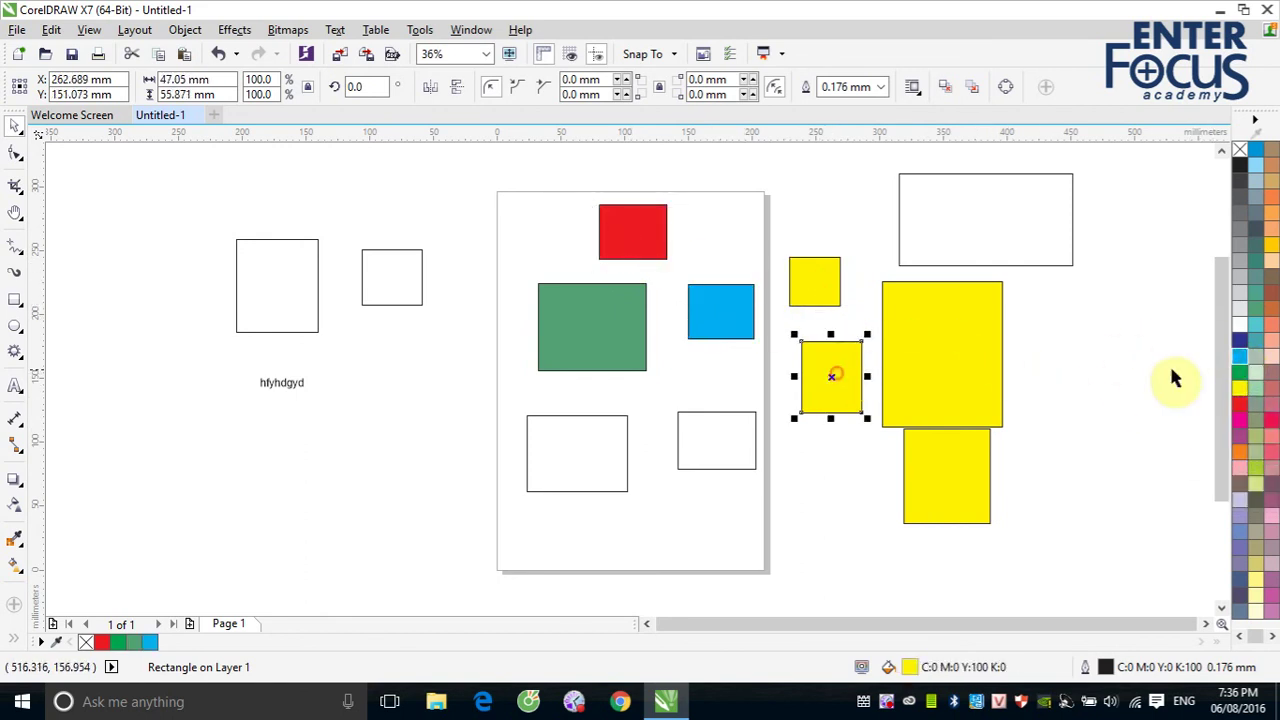
click(1240, 420)
click(945, 360)
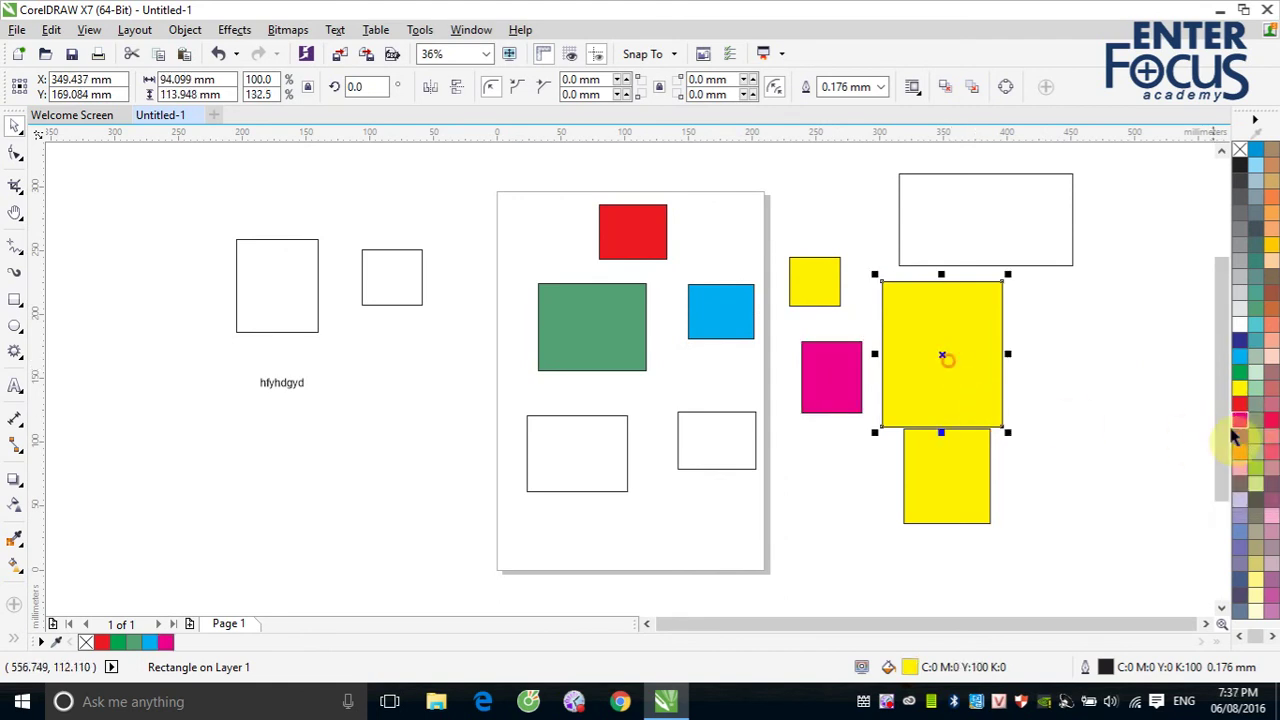
click(1238, 345)
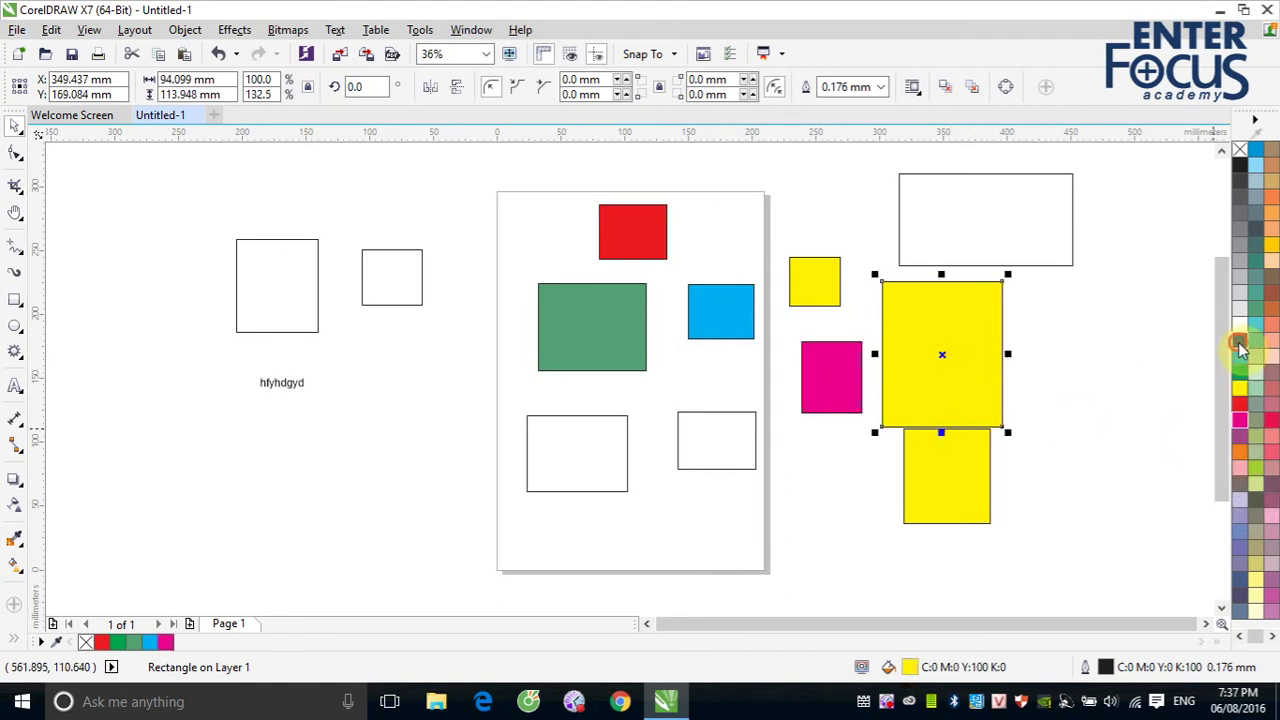
Move the lowest yellow rectangle clear of the blue one and fill the 136 × 72 mm rectangle with brown
drag(917, 480, 870, 526)
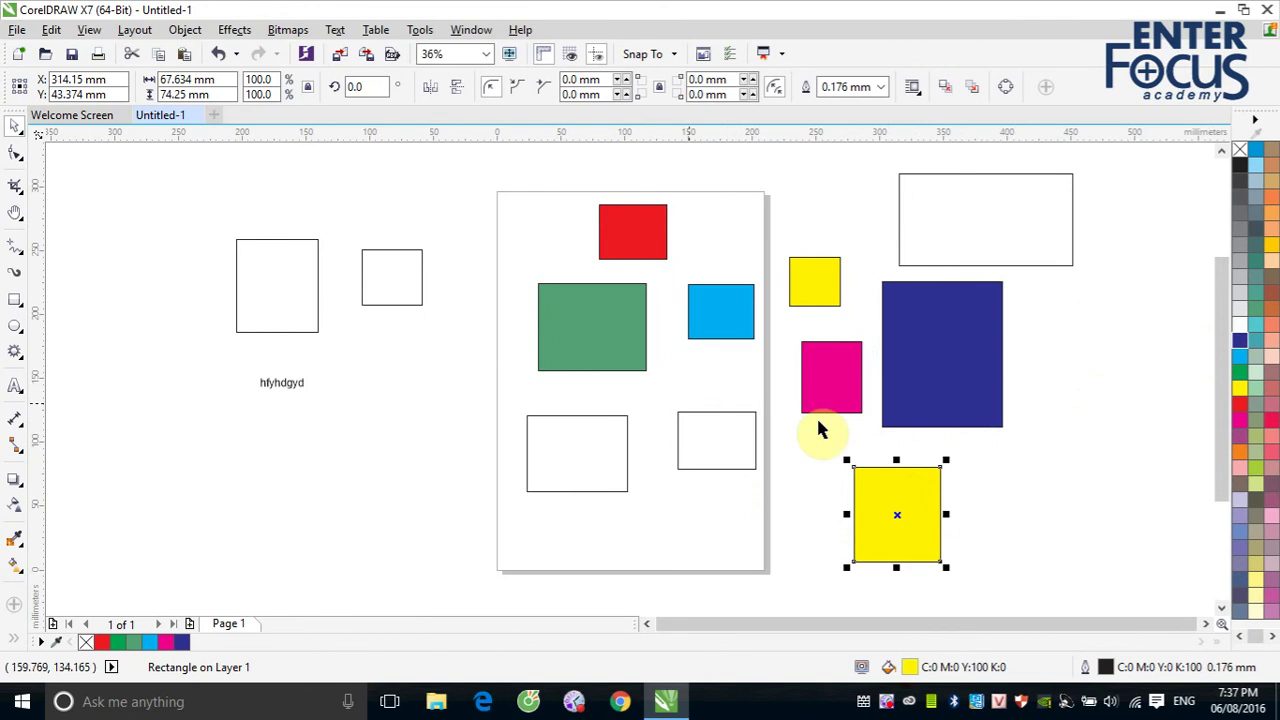
click(998, 265)
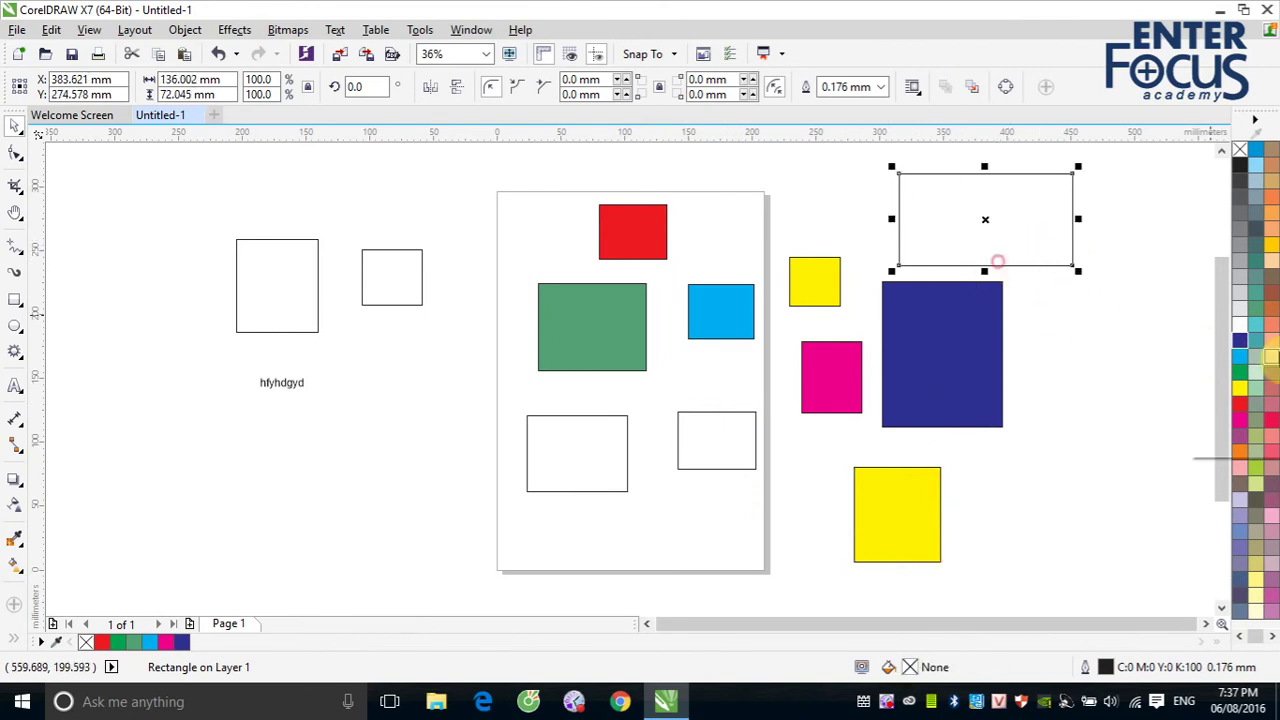
click(1271, 292)
click(1125, 320)
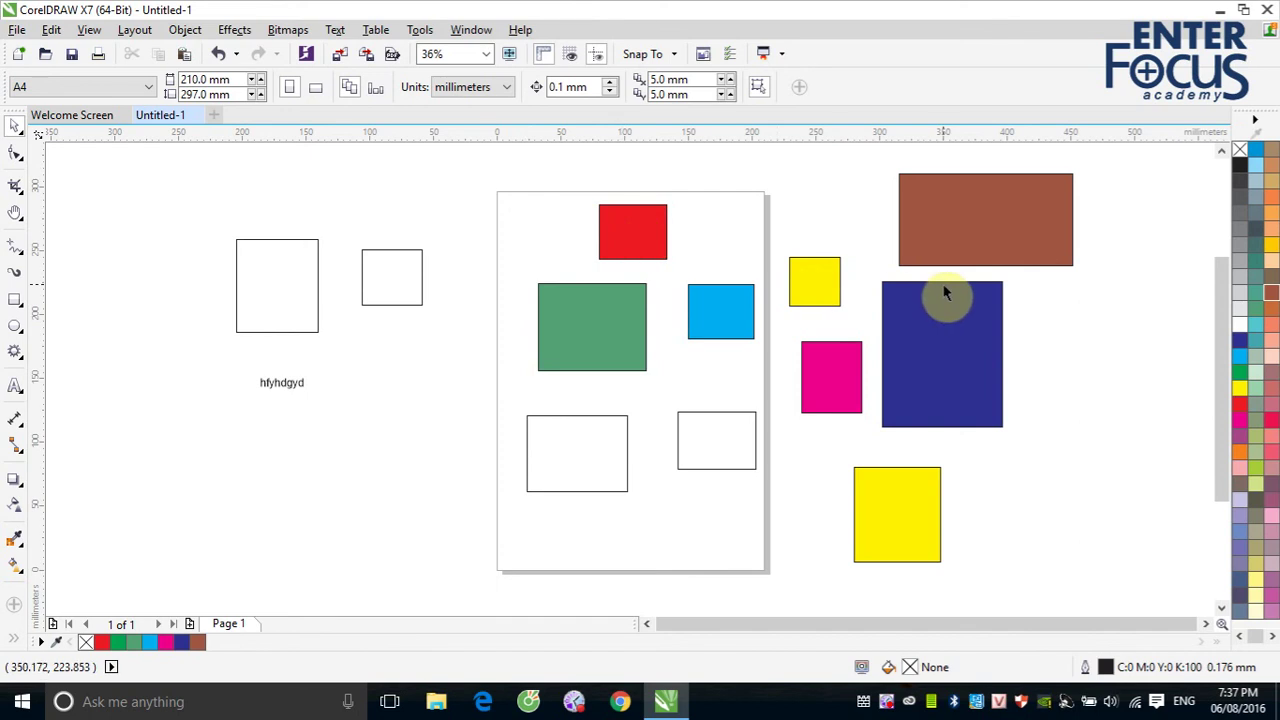
Select the green, cyan, small yellow, blue and brown rectangles one after another, ending with nothing selected
click(609, 331)
click(714, 323)
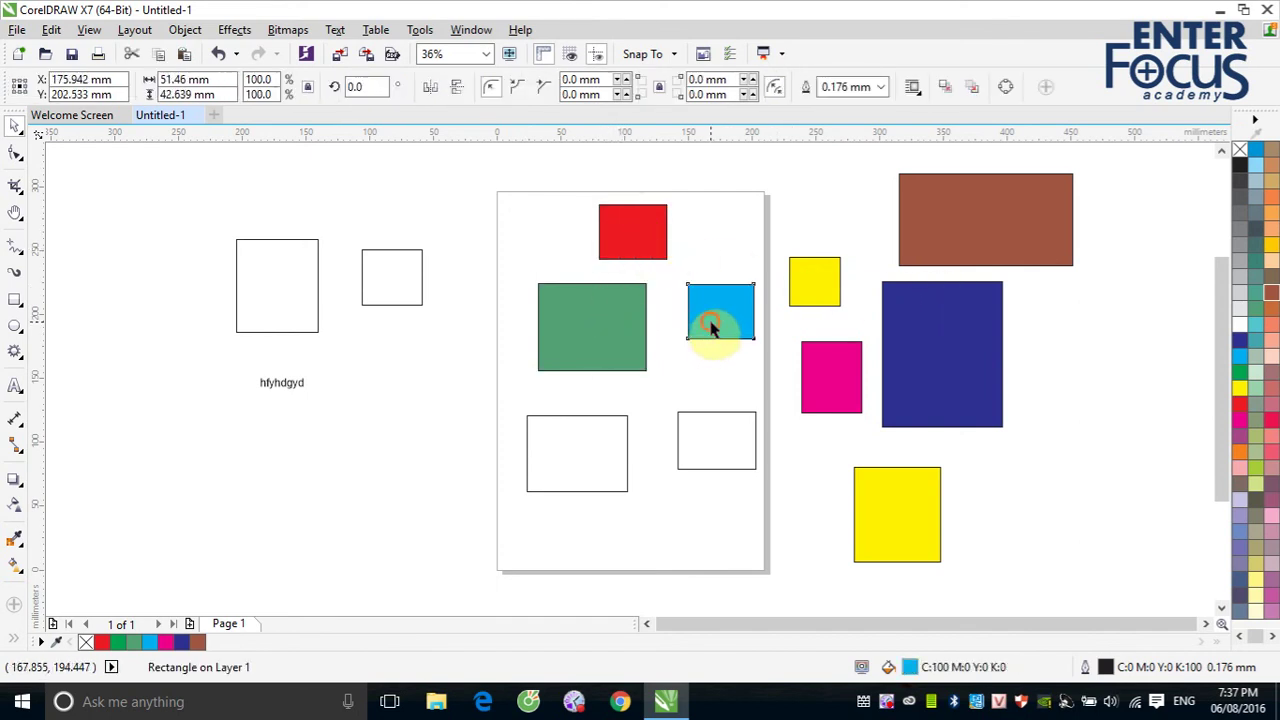
click(814, 290)
click(943, 348)
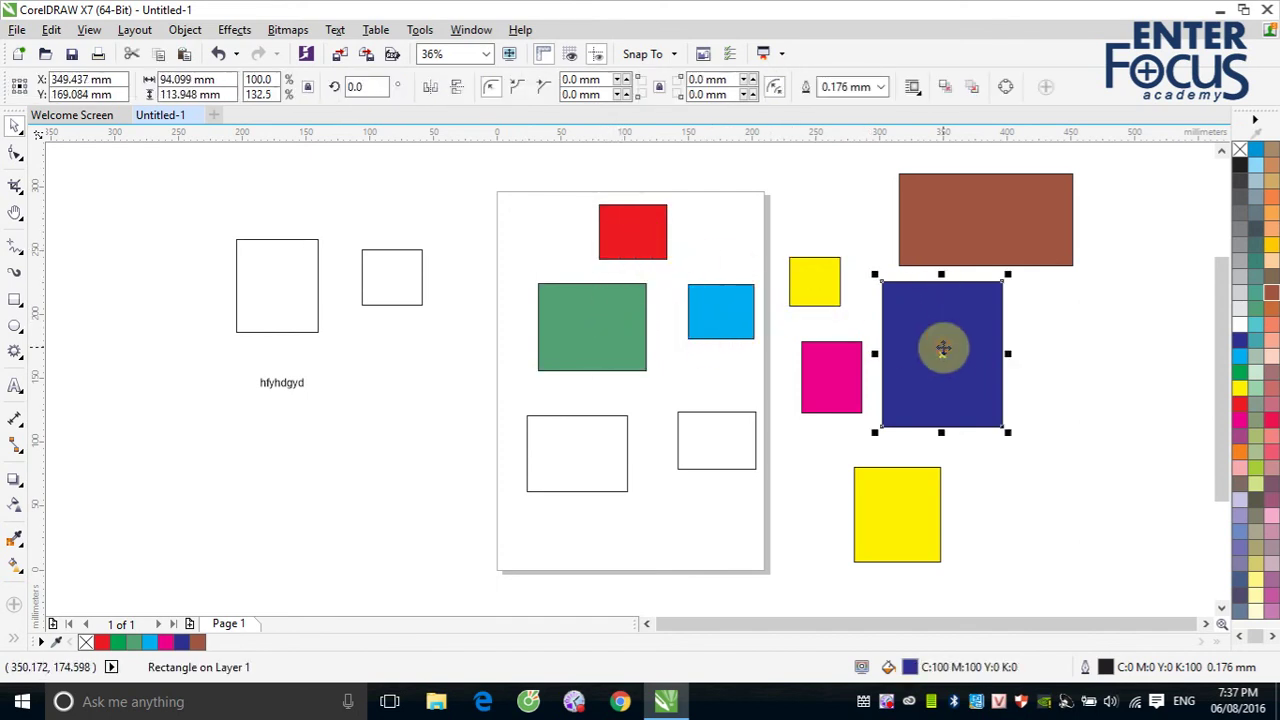
click(951, 243)
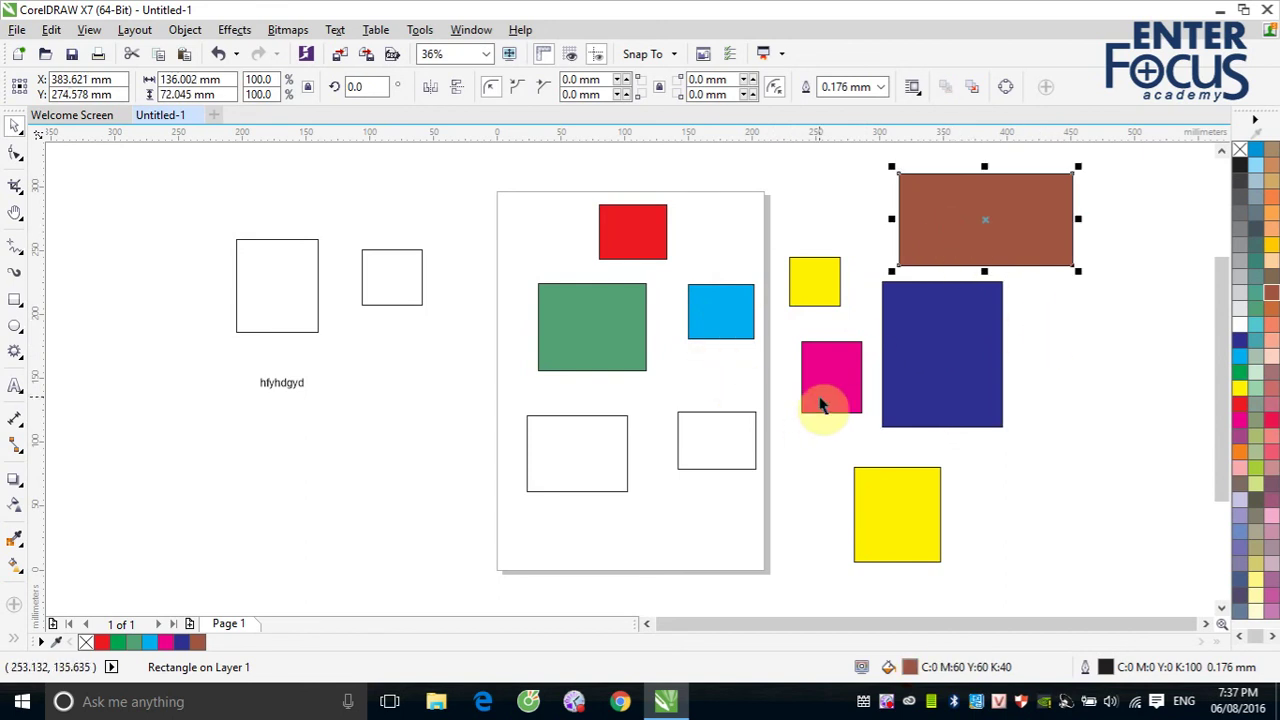
click(1097, 382)
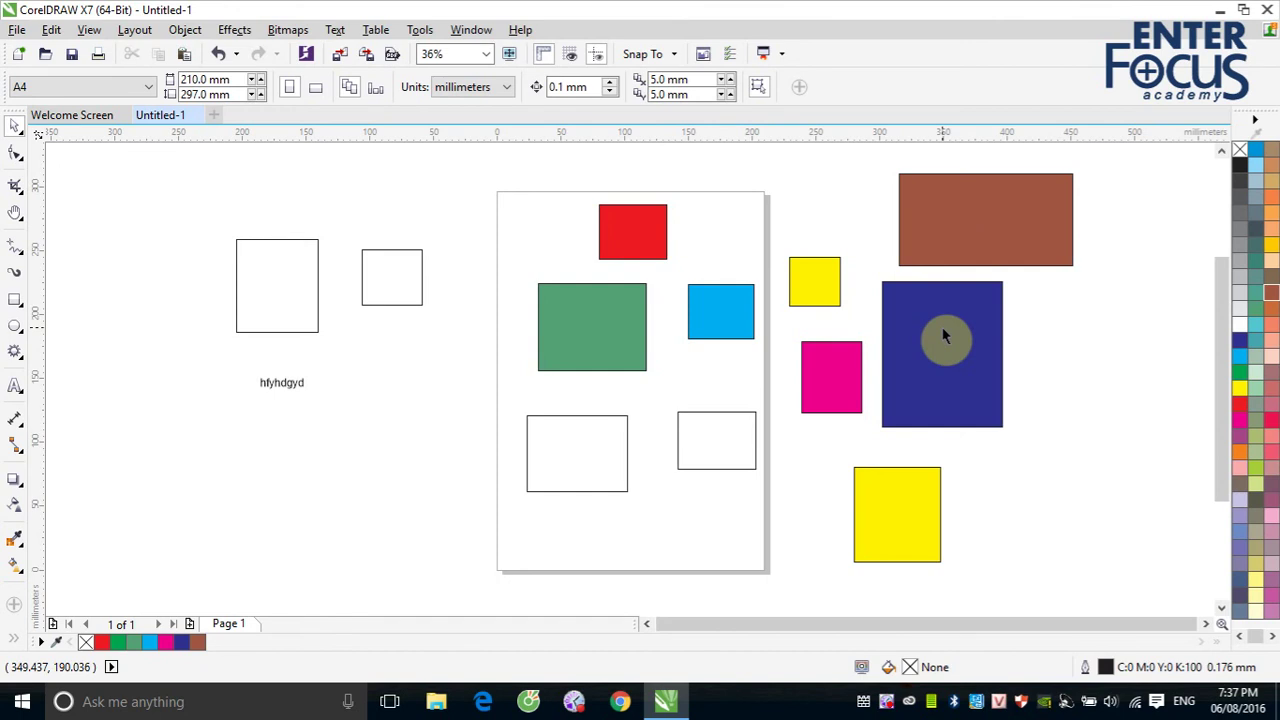
Marquee-select the six fully enclosed rectangles from the red to the blue one, leaving out the brown one, and clear the selection
drag(516, 176, 1010, 432)
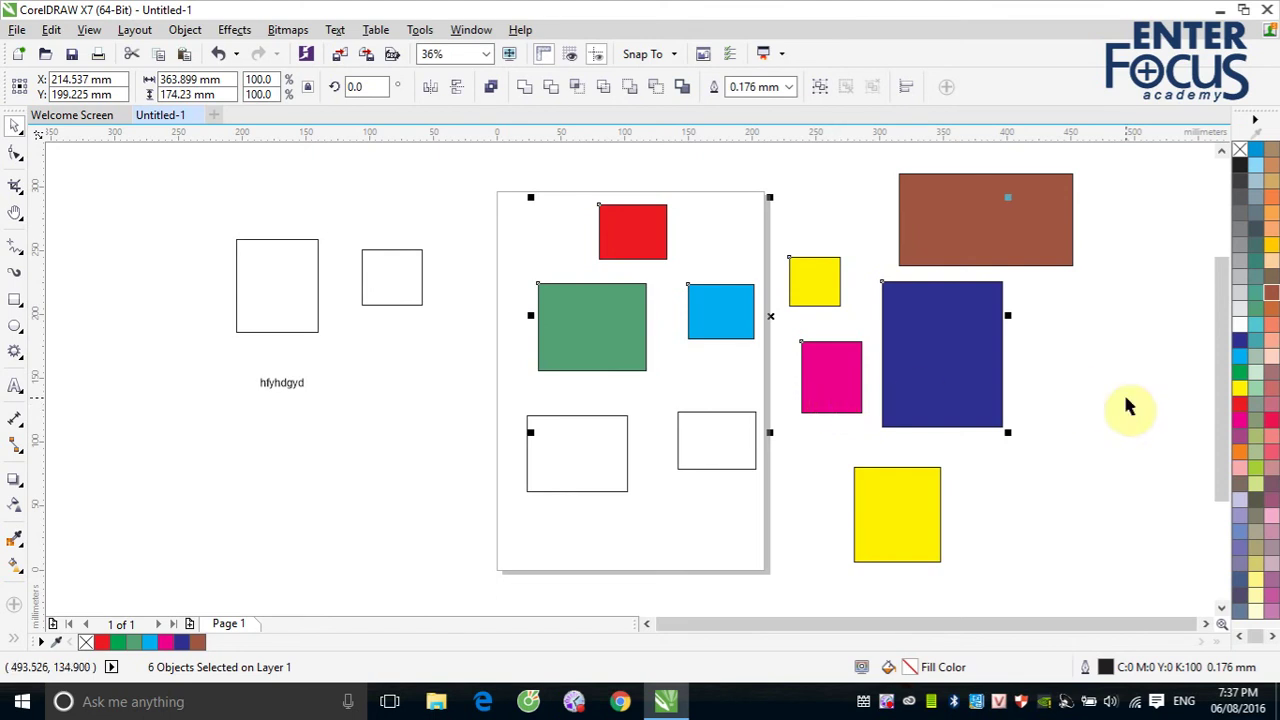
click(1104, 373)
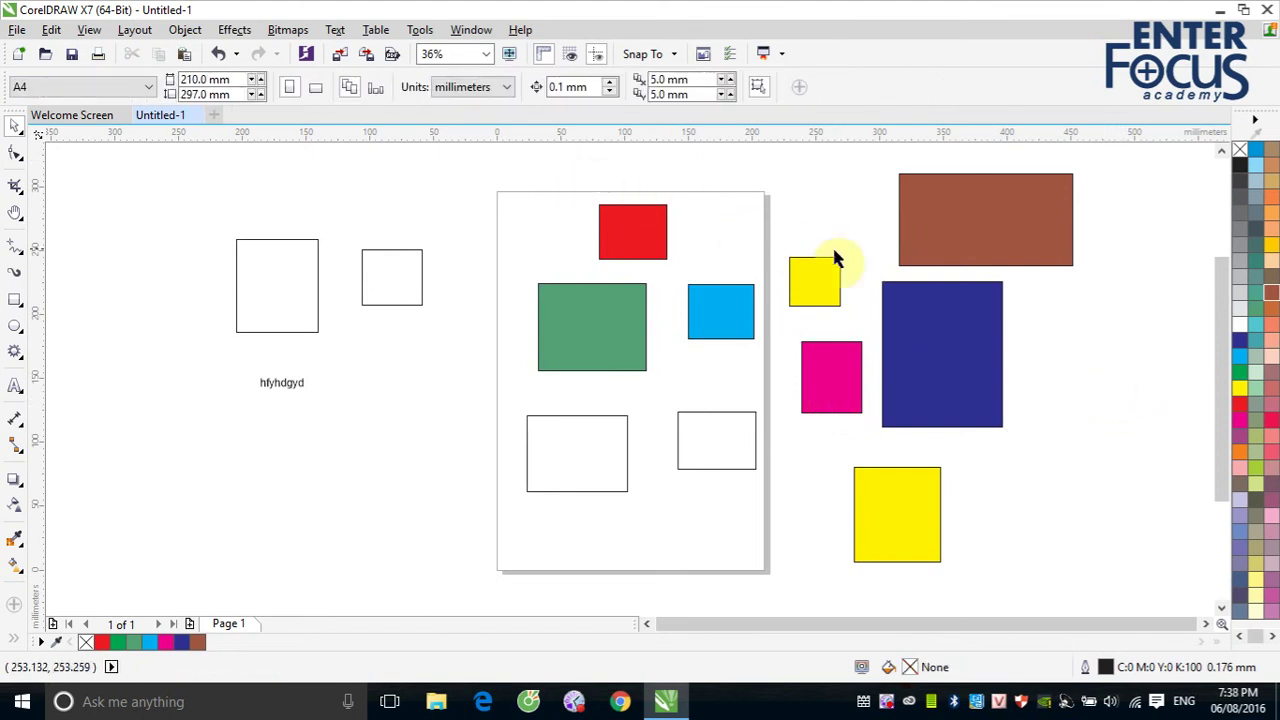
click(831, 364)
Try moving all colored rectangles touched by a marquee, excluding the magenta and lowest yellow ones, to below the text, and undo the move
drag(553, 176, 920, 320)
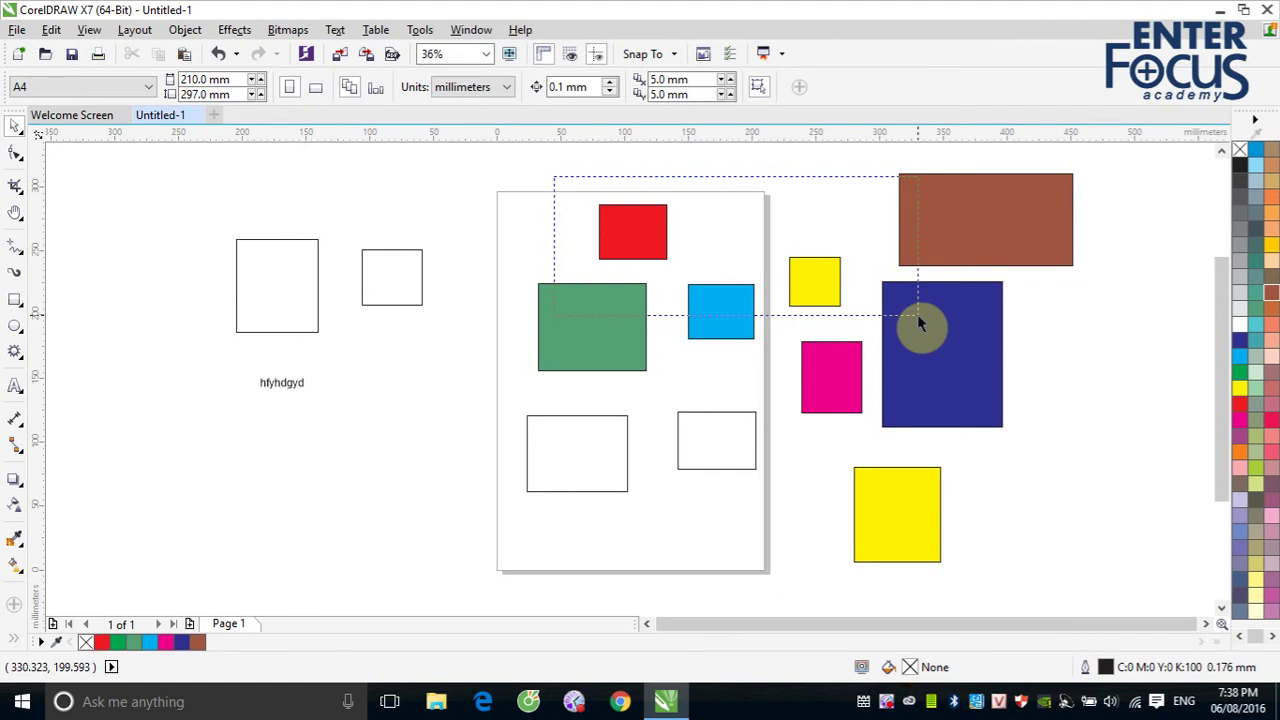
drag(920, 322, 1020, 334)
drag(920, 326, 370, 521)
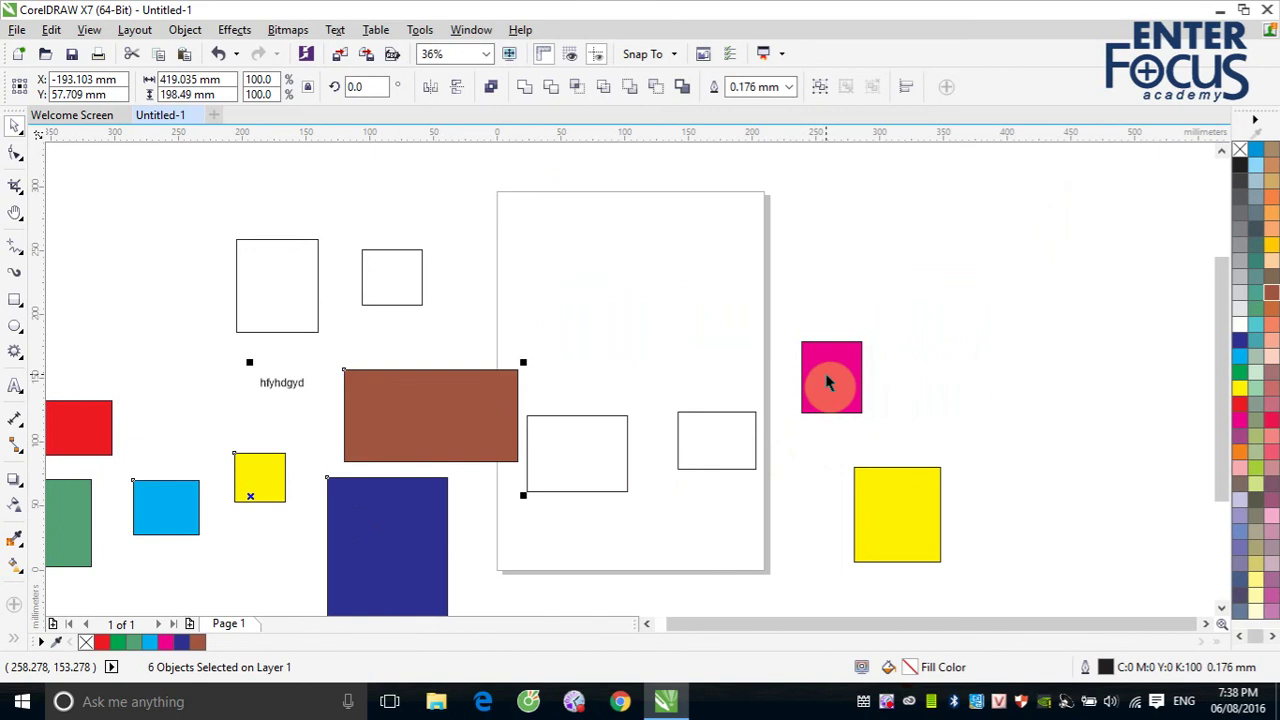
key(ctrl+z)
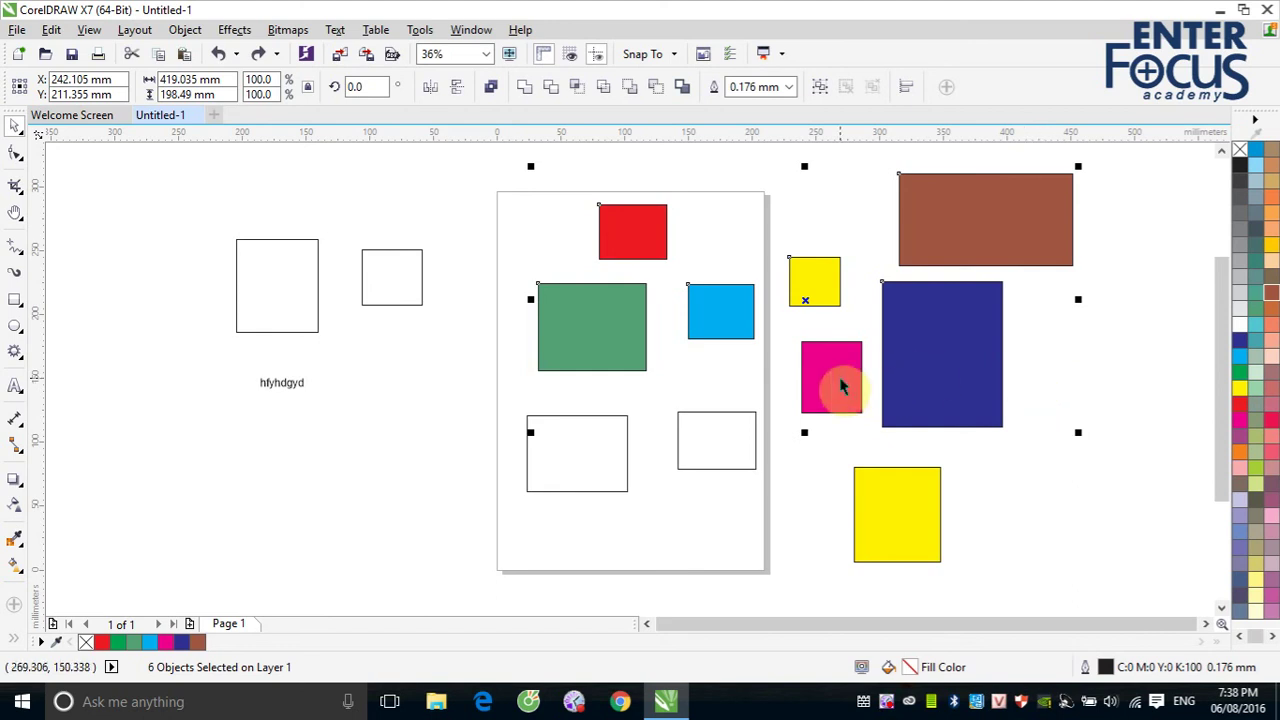
Undo the move of the six colored rectangles to below the text and clear the selection
click(1145, 360)
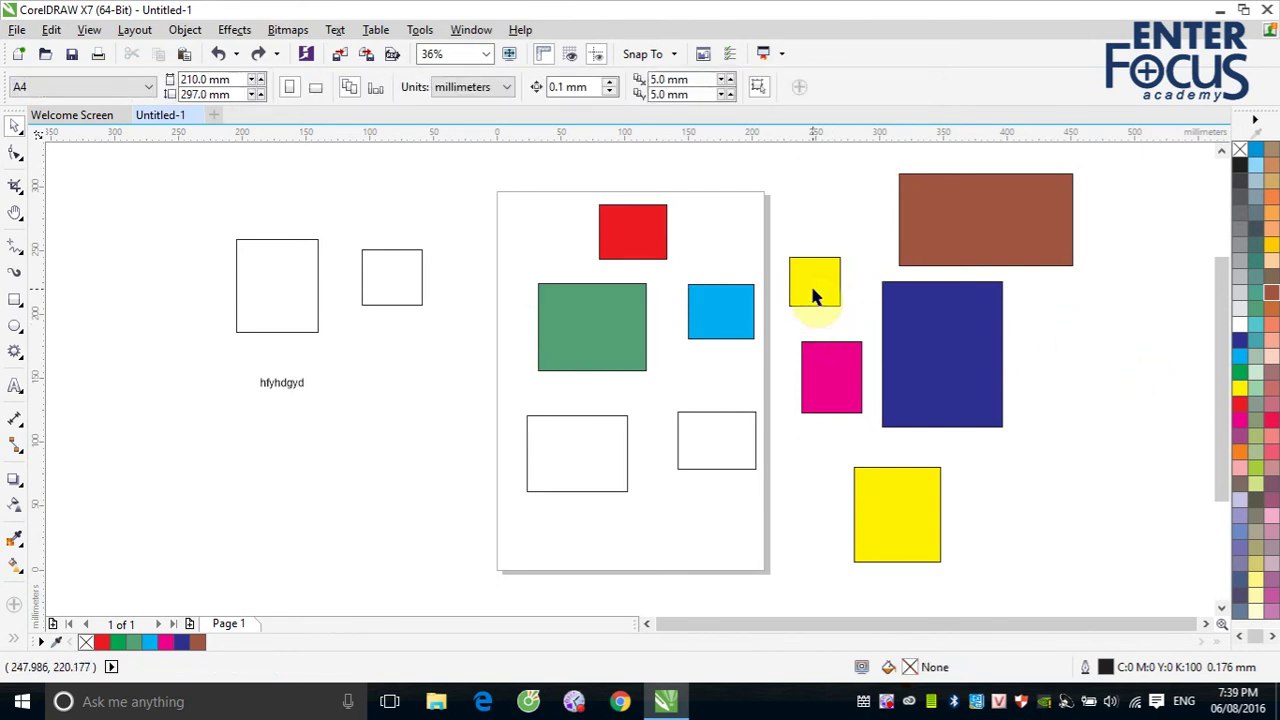
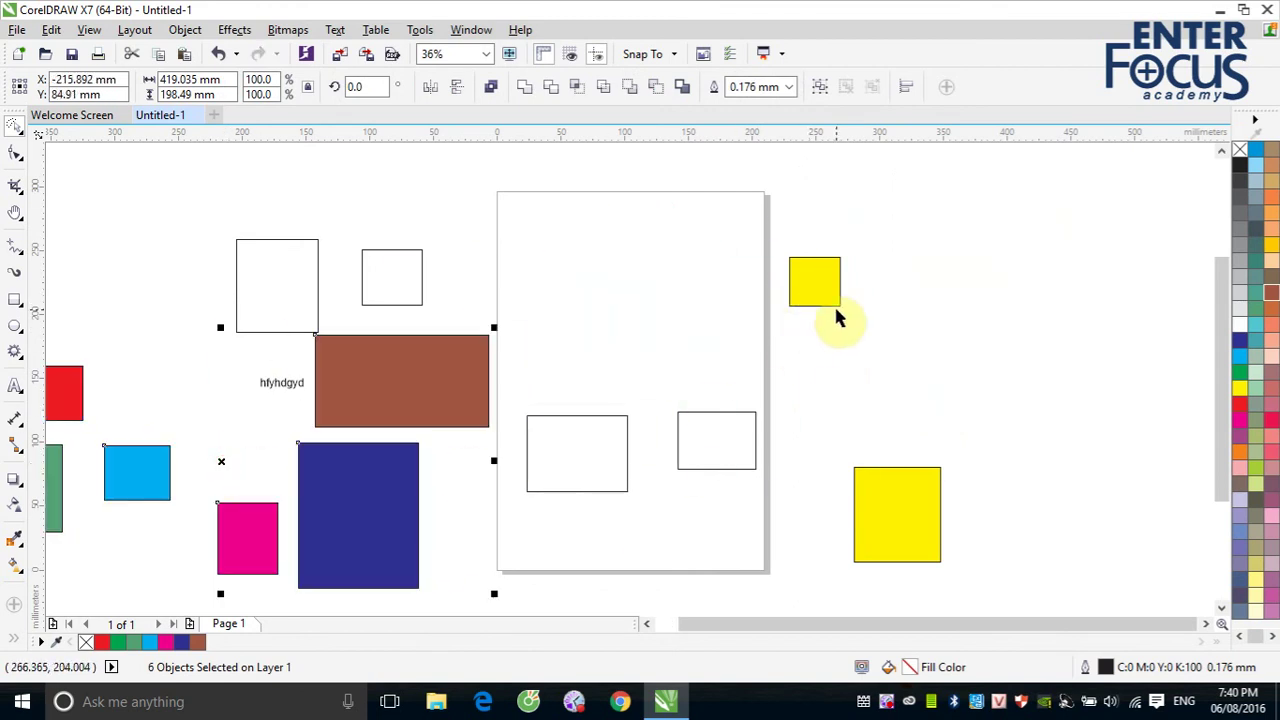
key(ctrl+z)
click(1115, 322)
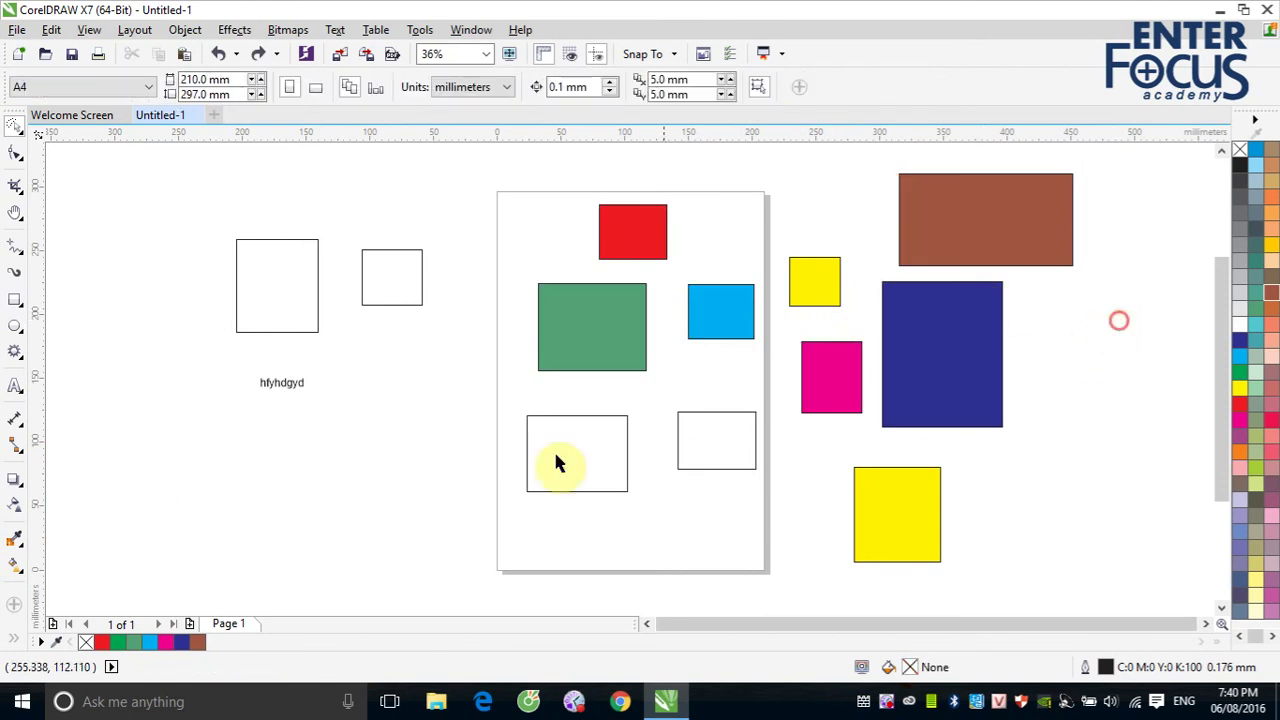
Delete the text and two unfilled rectangles beside the page, plus the two unfilled rectangles on the page, using marquee selection
mouse_move(200, 211)
mouse_down()
mouse_move(312, 316)
mouse_move(462, 430)
mouse_move(134, 471)
mouse_up()
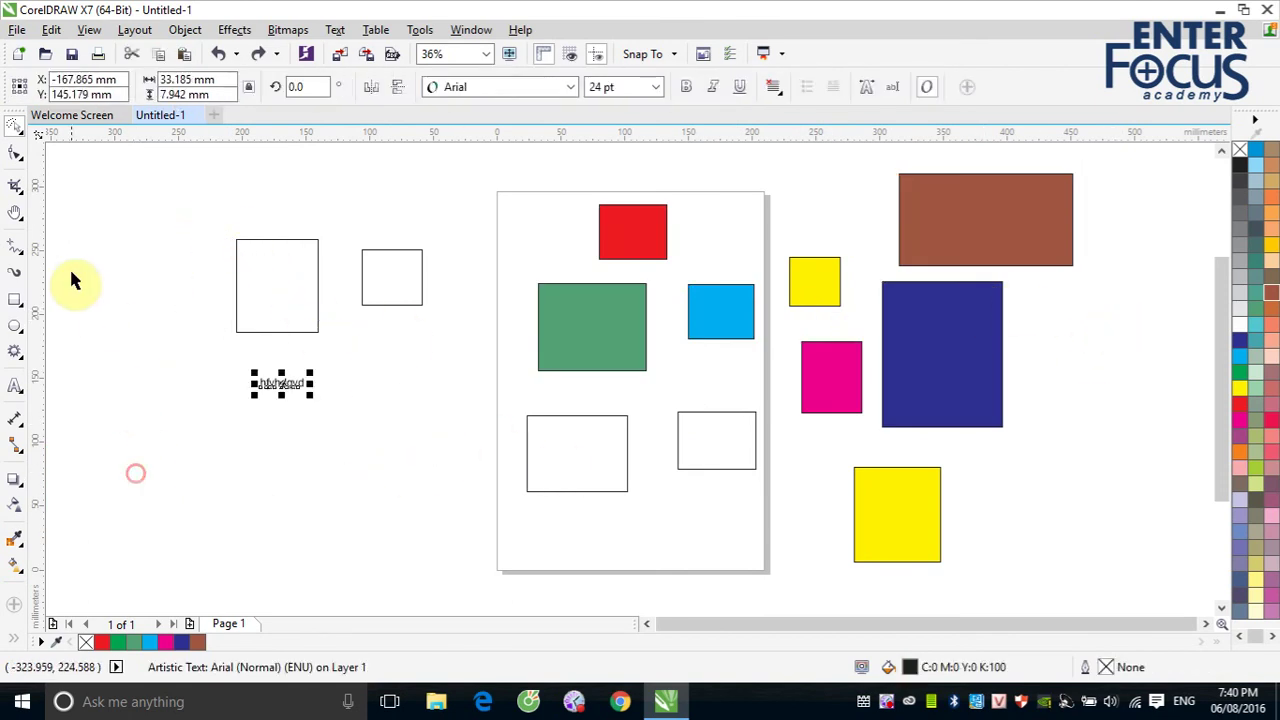
click(12, 132)
click(60, 125)
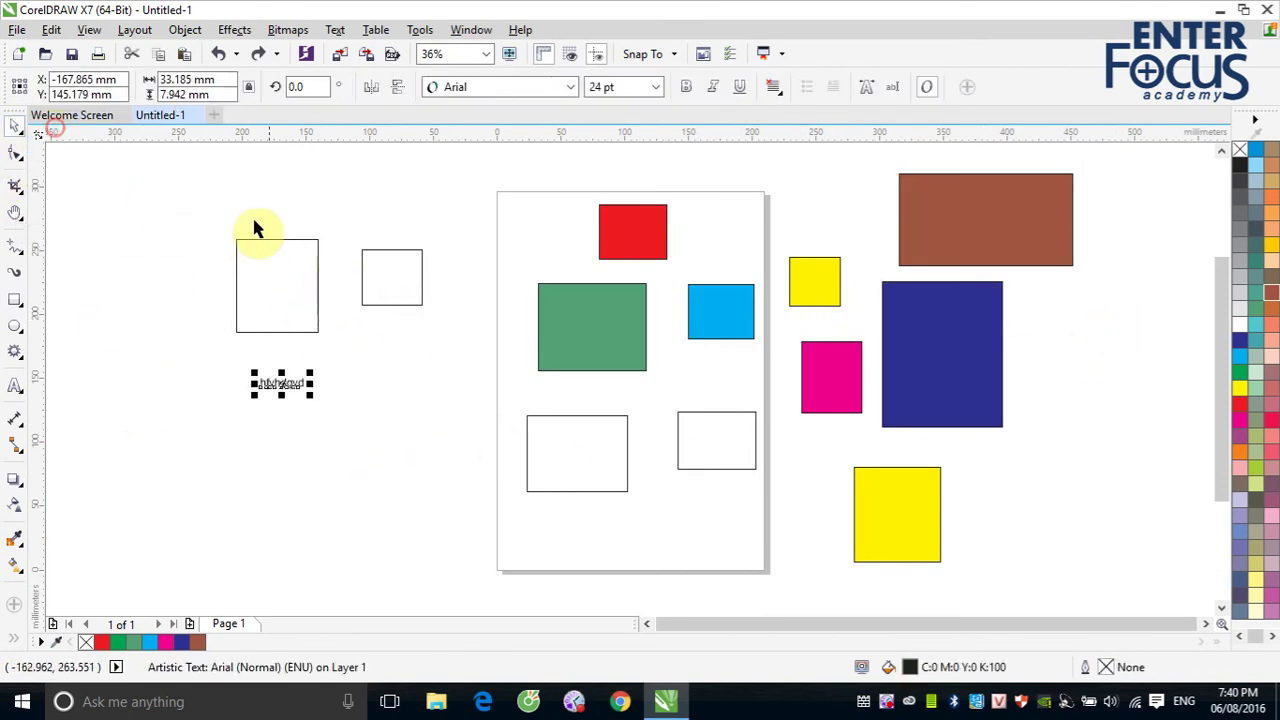
drag(180, 213, 447, 432)
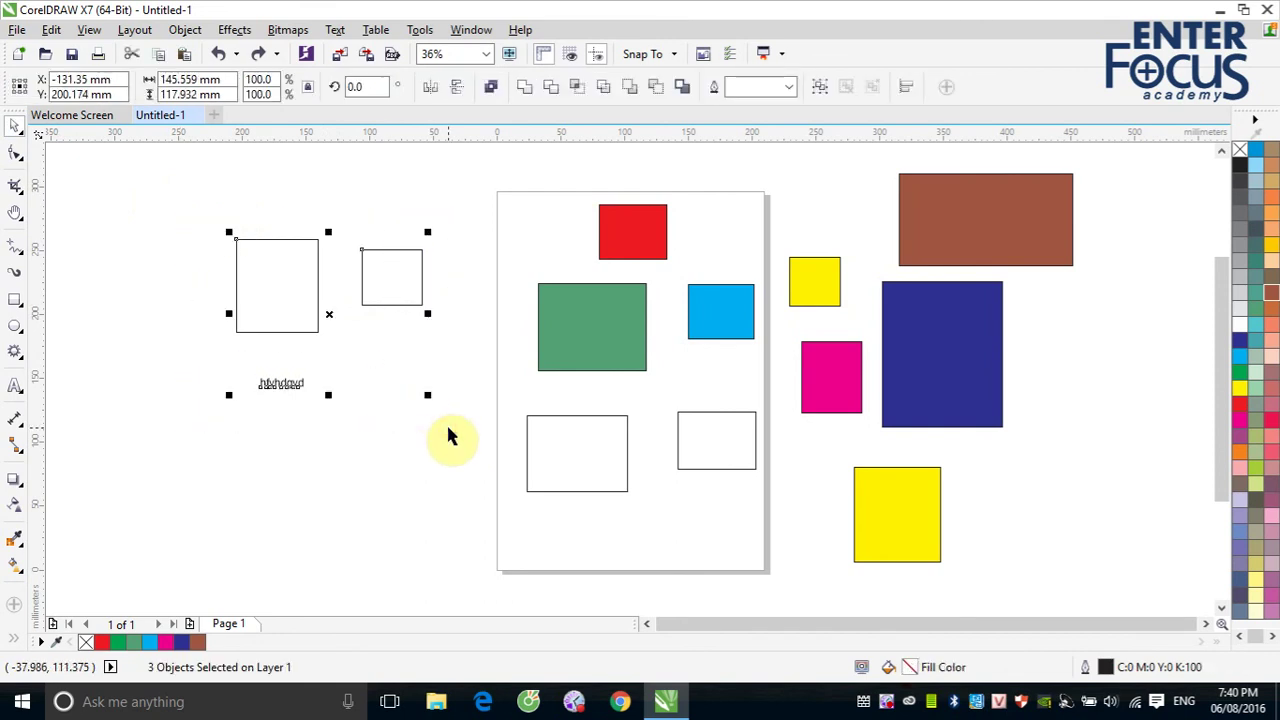
key(Delete)
drag(495, 392, 766, 527)
key(Delete)
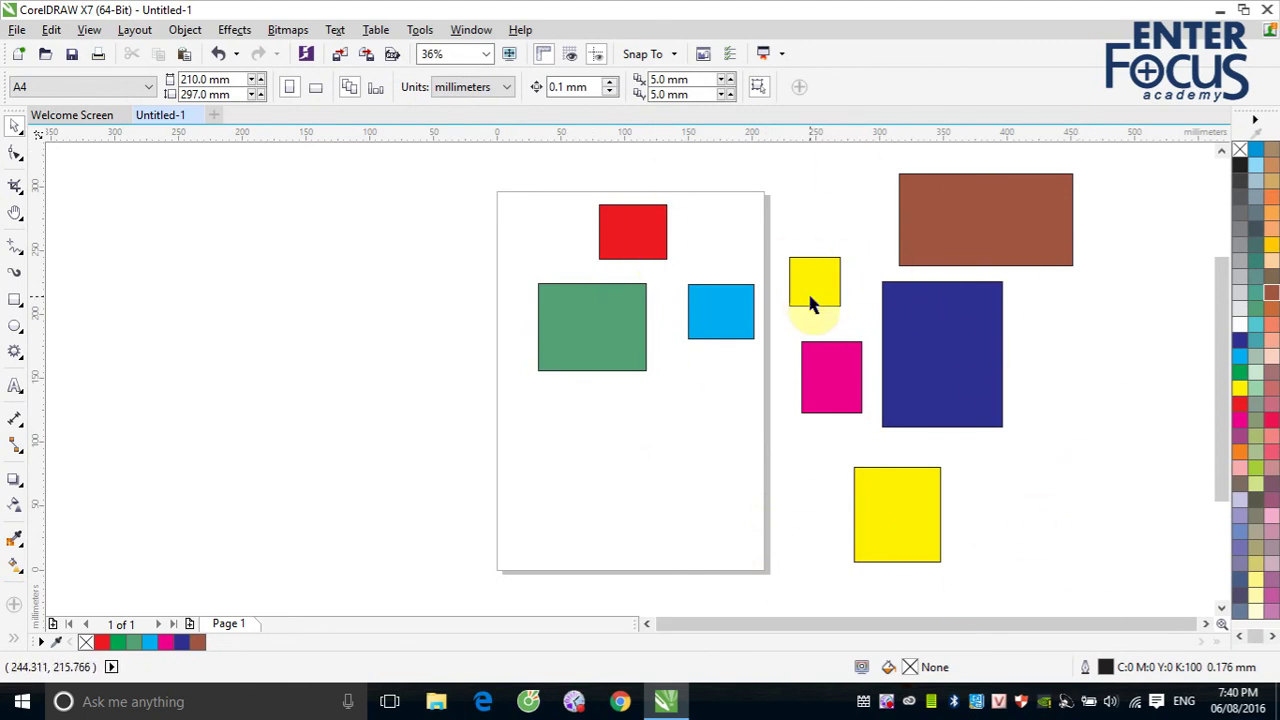
With Freehand Pick, try moving every rectangle except the small yellow one about 342 mm to the left, undo the move and clear the selection
click(14, 128)
click(68, 148)
mouse_move(697, 242)
mouse_down()
mouse_move(616, 259)
mouse_move(601, 282)
mouse_move(622, 344)
mouse_move(808, 533)
mouse_move(854, 537)
mouse_move(909, 522)
mouse_move(927, 492)
mouse_move(975, 228)
mouse_up()
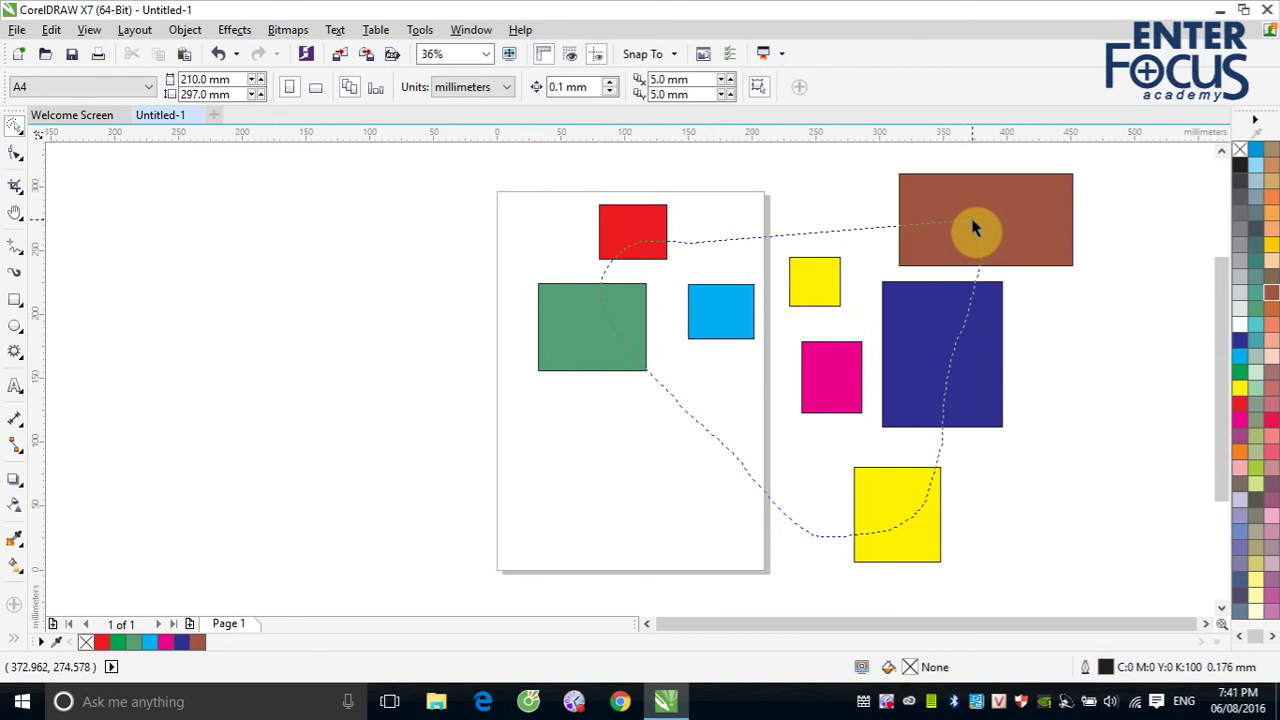
mouse_move(975, 228)
mouse_down()
mouse_move(909, 214)
mouse_move(874, 232)
mouse_move(848, 318)
mouse_move(806, 336)
mouse_move(778, 322)
mouse_move(757, 272)
mouse_up()
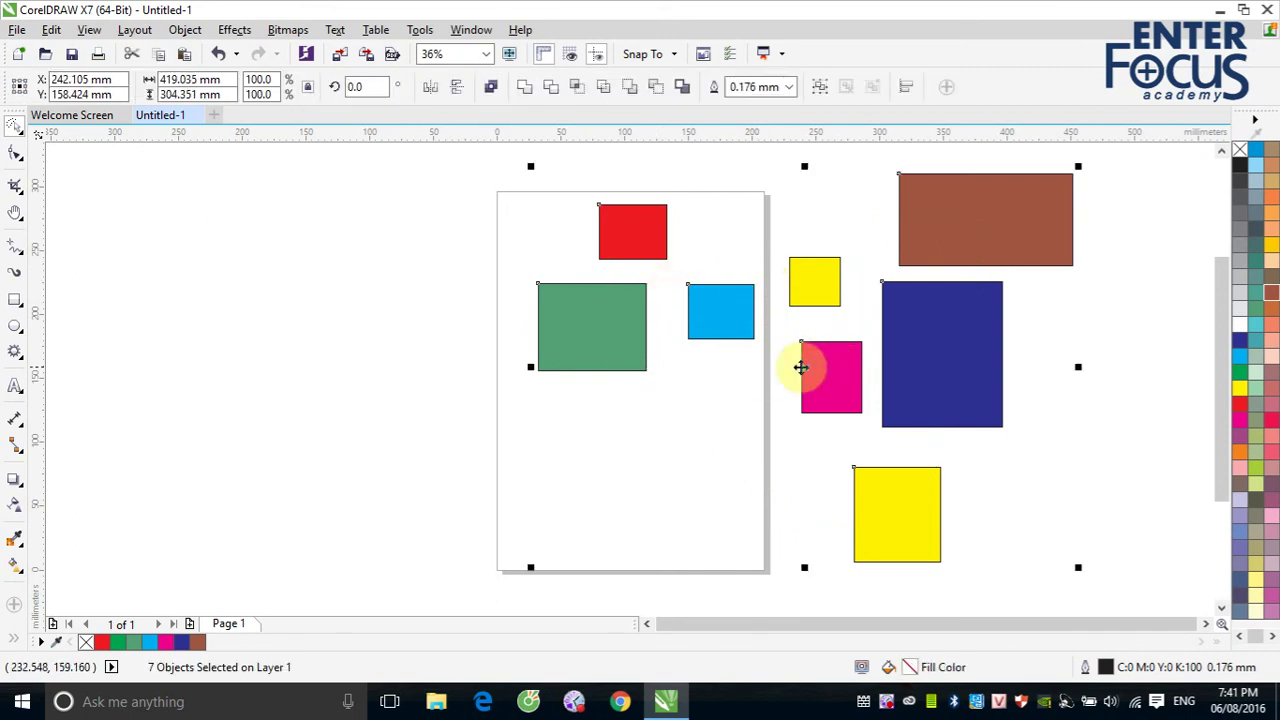
drag(806, 364, 368, 372)
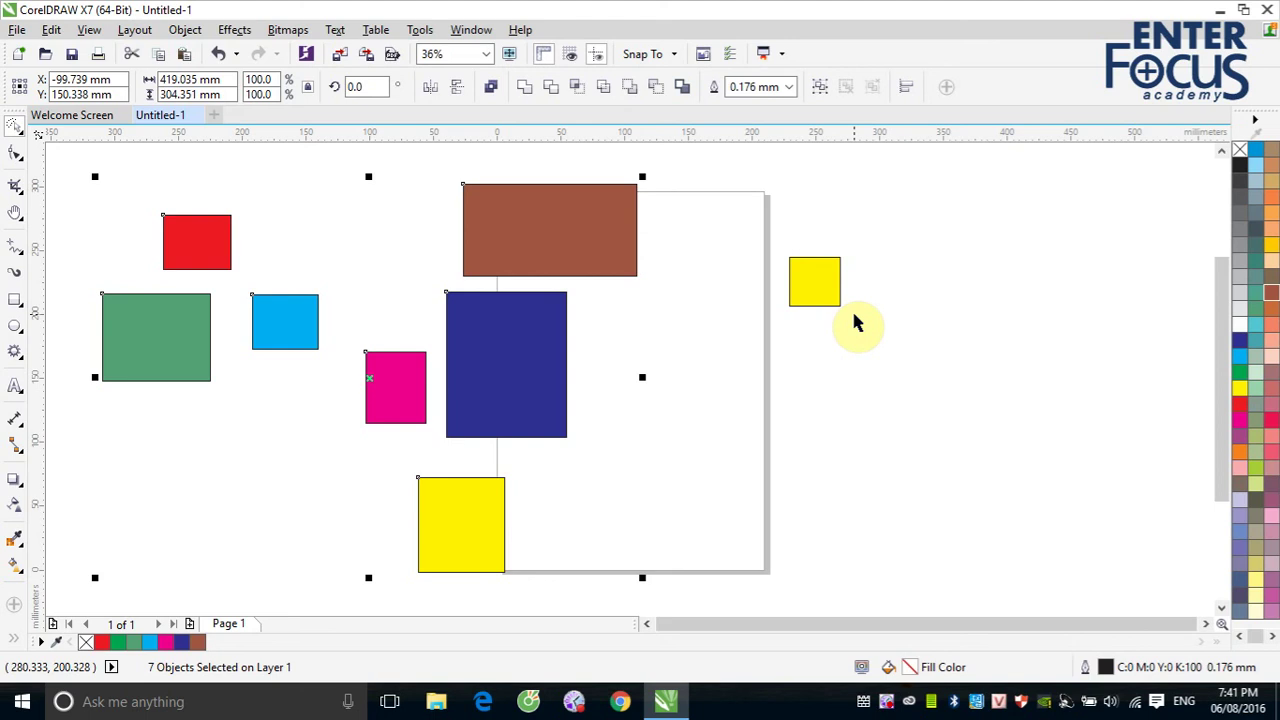
key(ctrl+z)
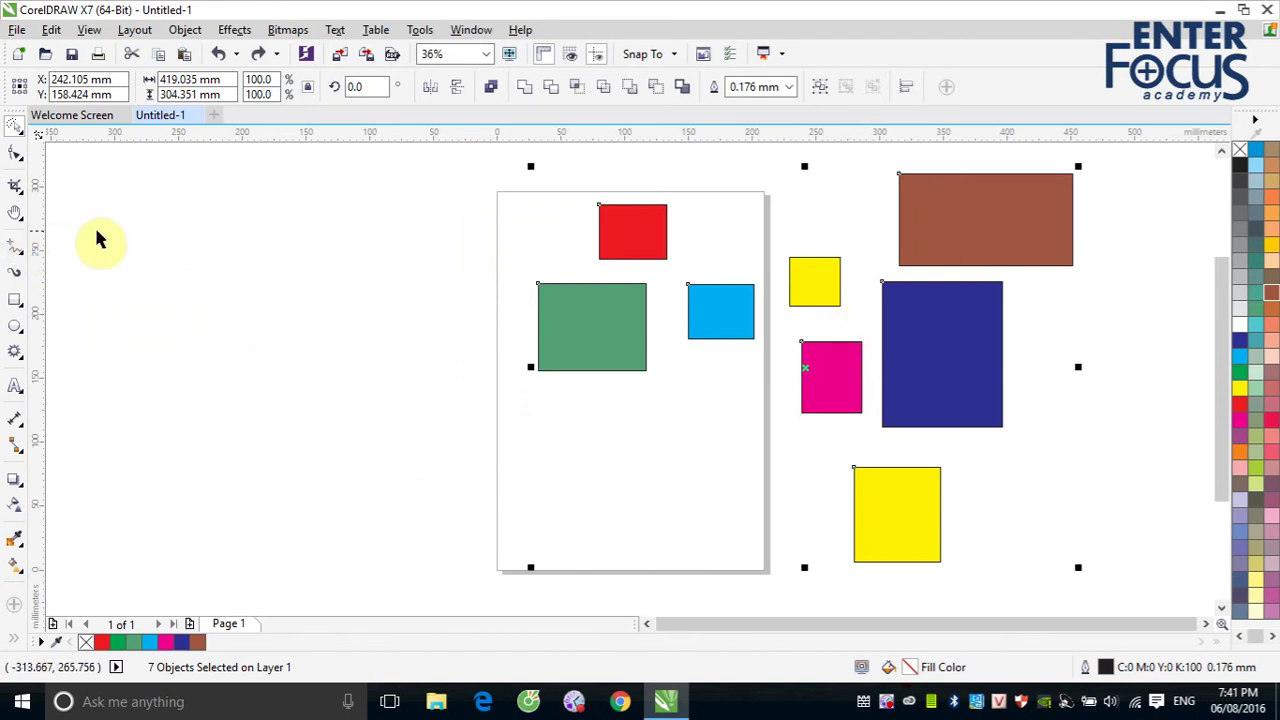
click(142, 240)
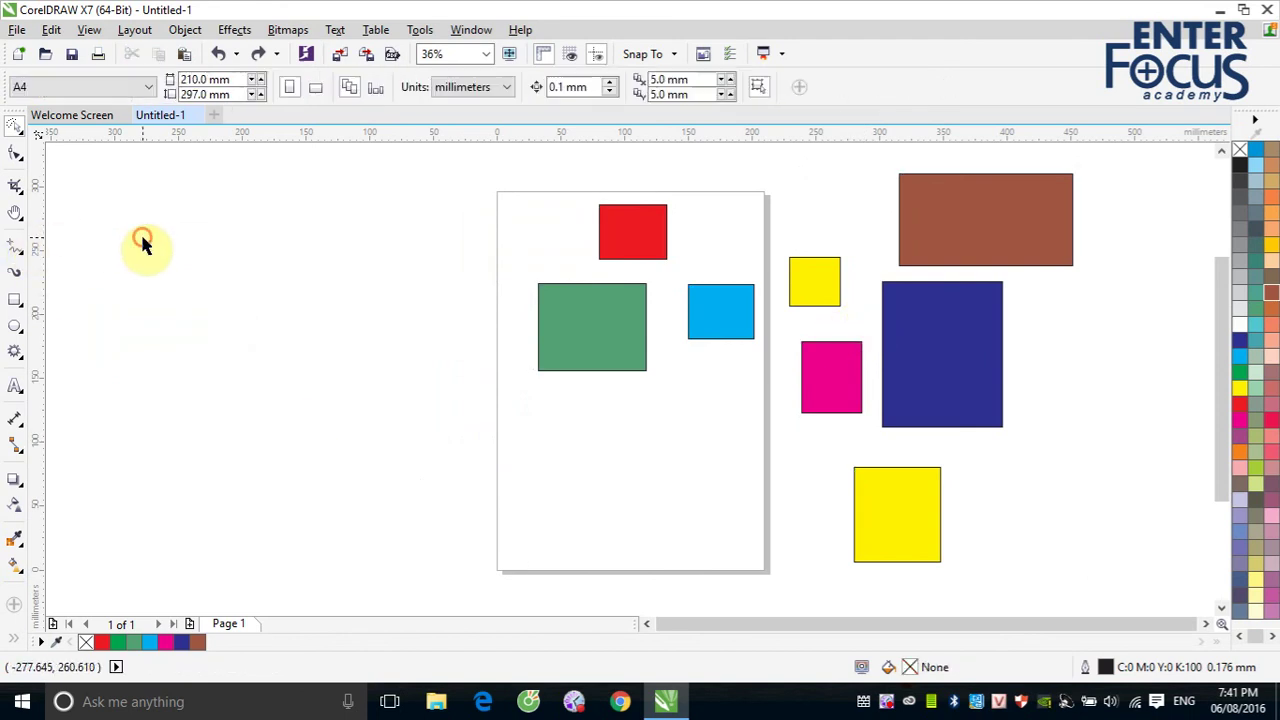
Using the Pick tool, marquee-select all eight rectangles, remove the small yellow one from the selection and fill the others with Orange
click(14, 126)
click(64, 145)
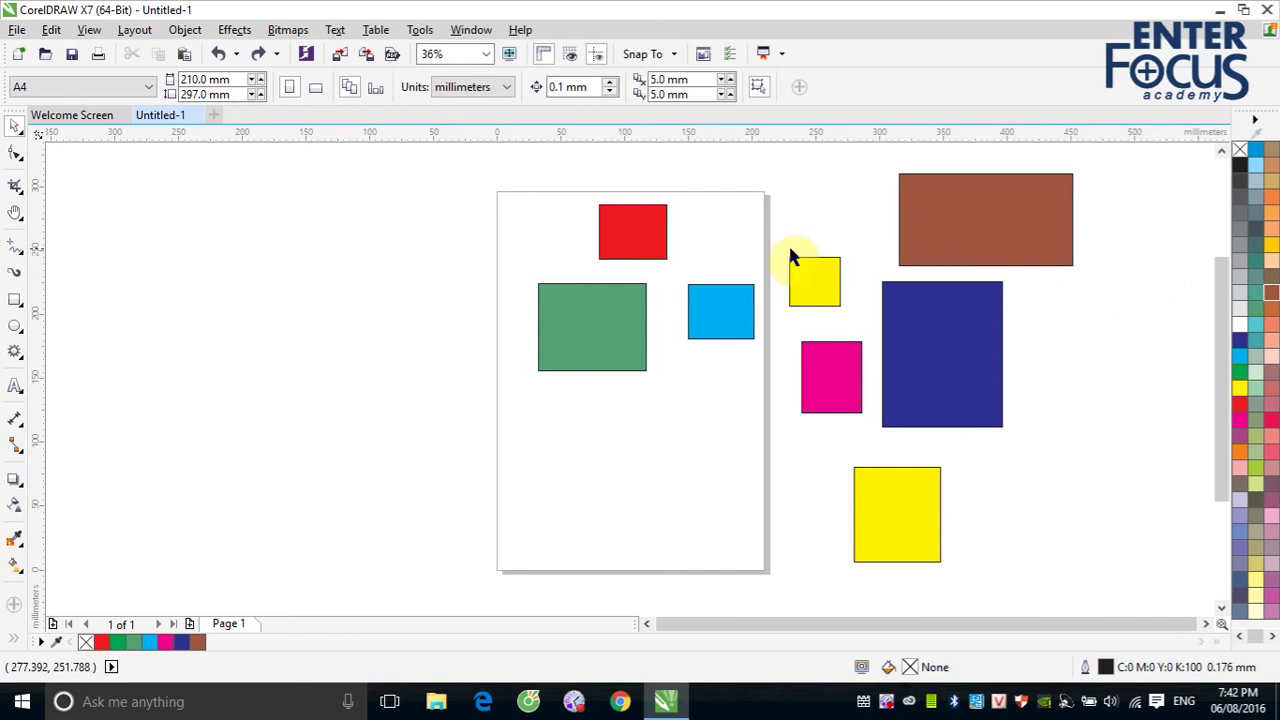
drag(535, 240, 941, 502)
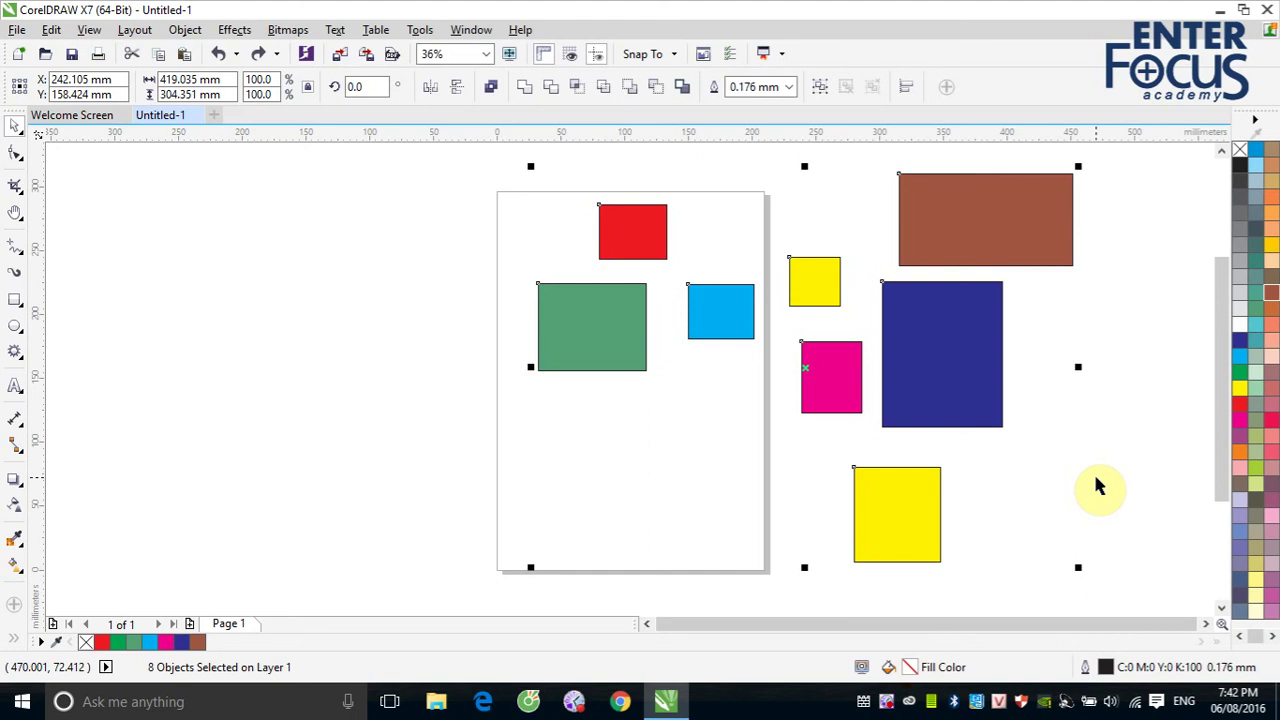
shift+click(819, 285)
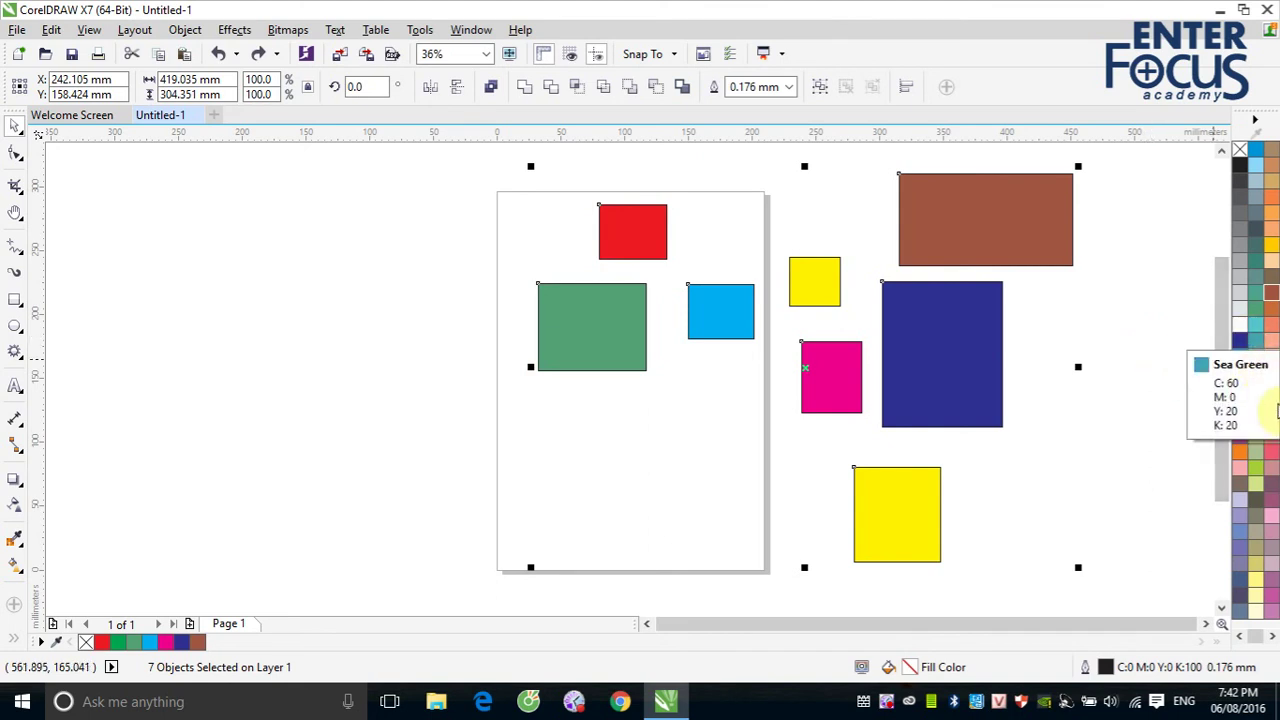
click(1240, 458)
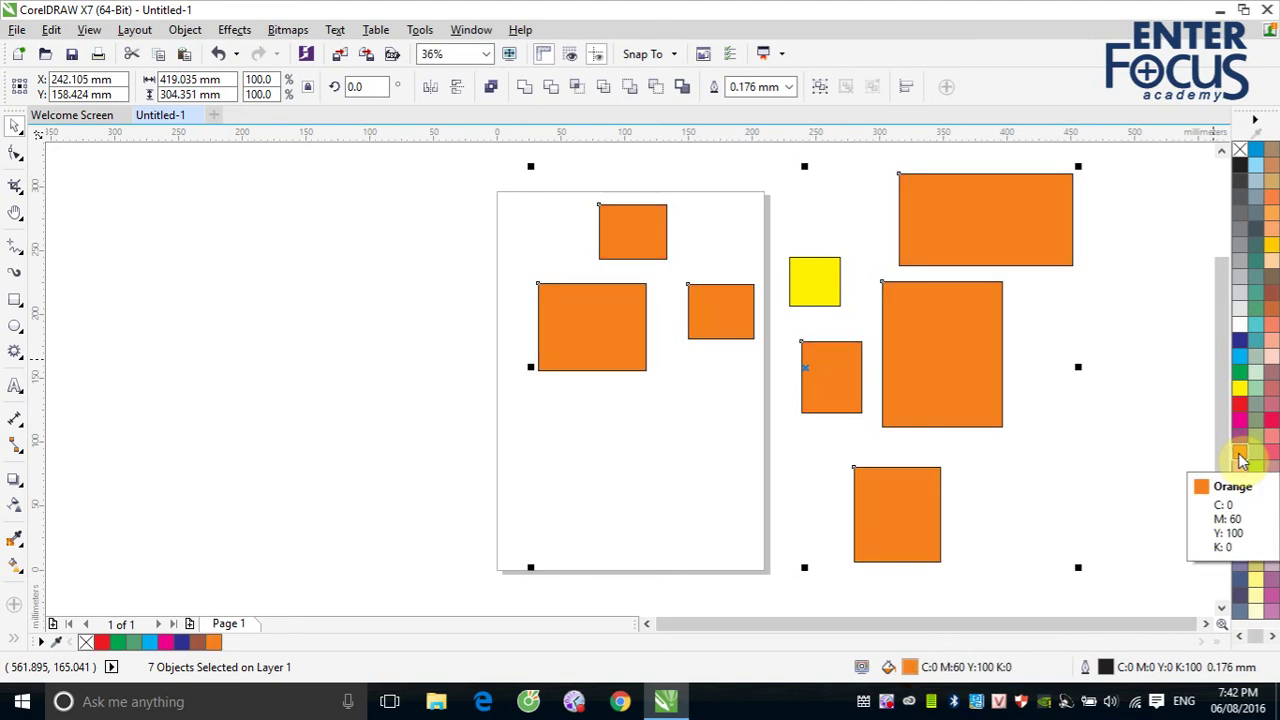